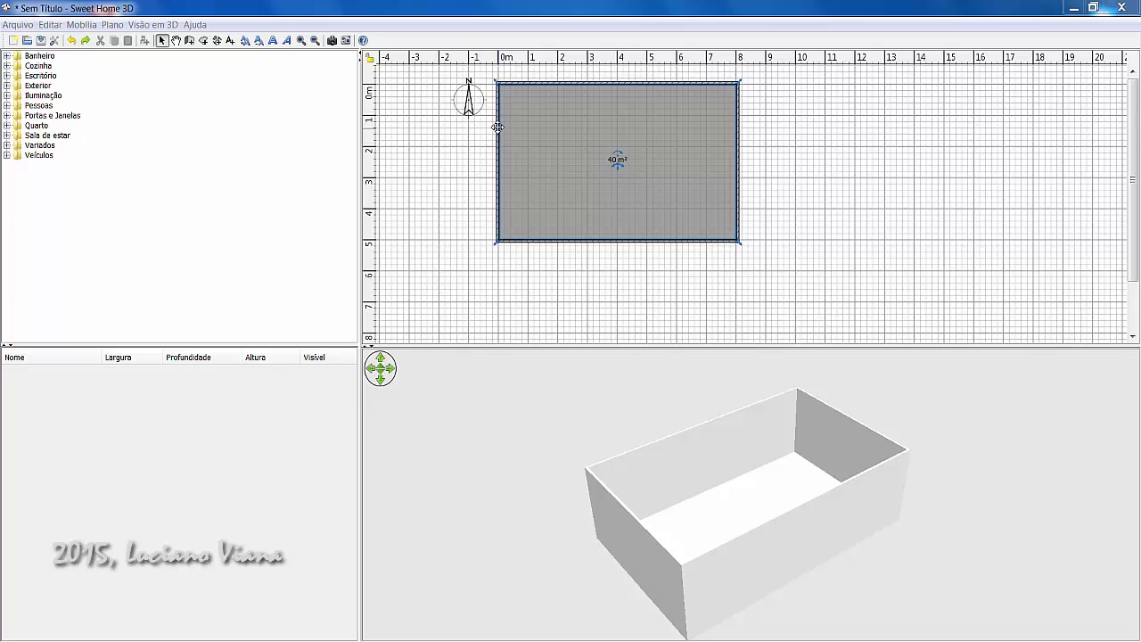
- Select the room's north, east, south and west walls one at a time, followed by the room floor itself
{"action": "left_click", "coordinate": [442, 151]}
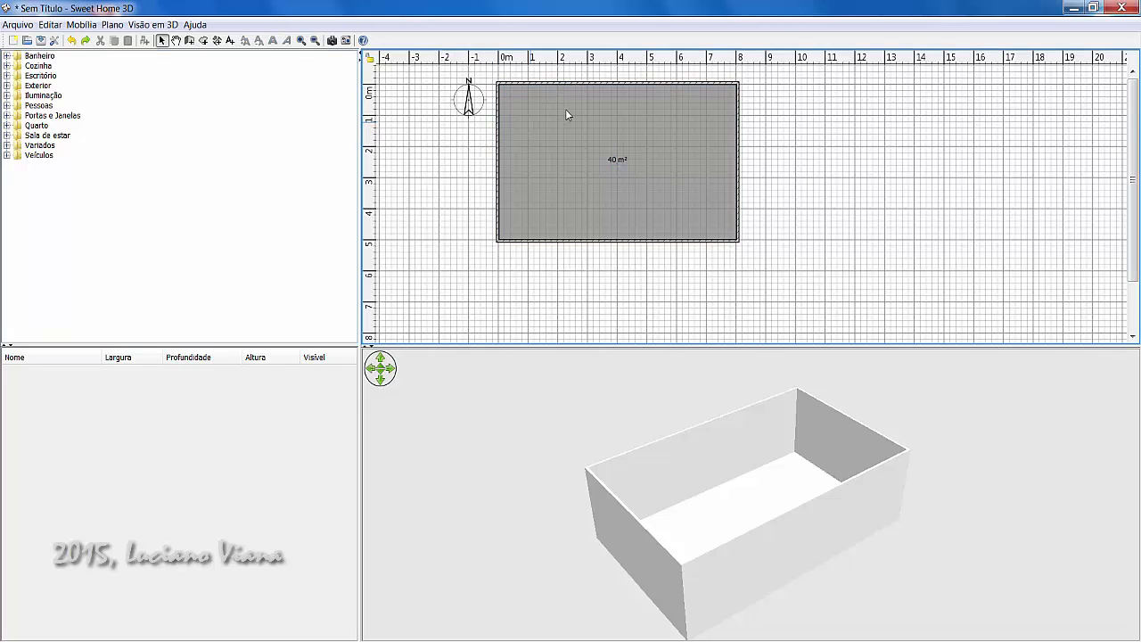
{"action": "left_click", "coordinate": [616, 85]}
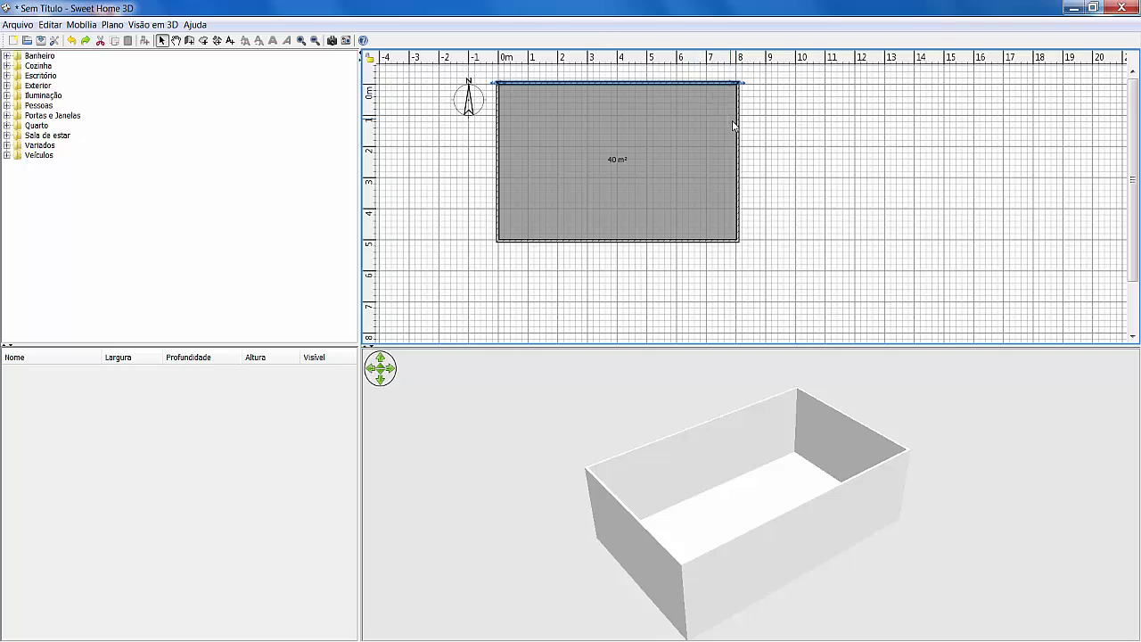
{"action": "left_click", "coordinate": [738, 147]}
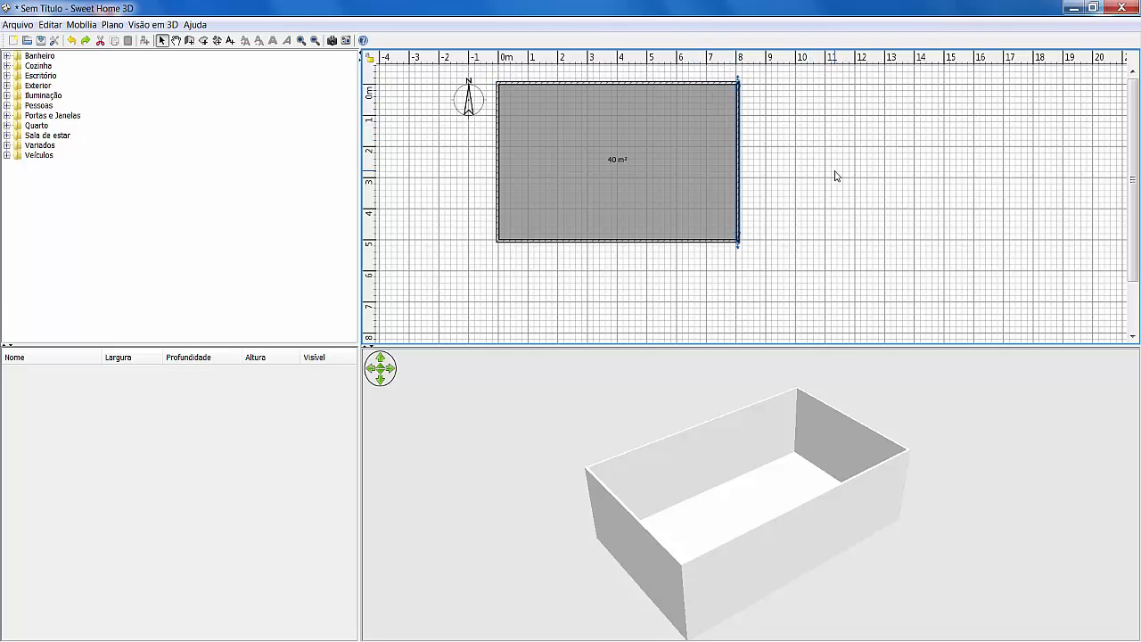
{"action": "left_click", "coordinate": [655, 241]}
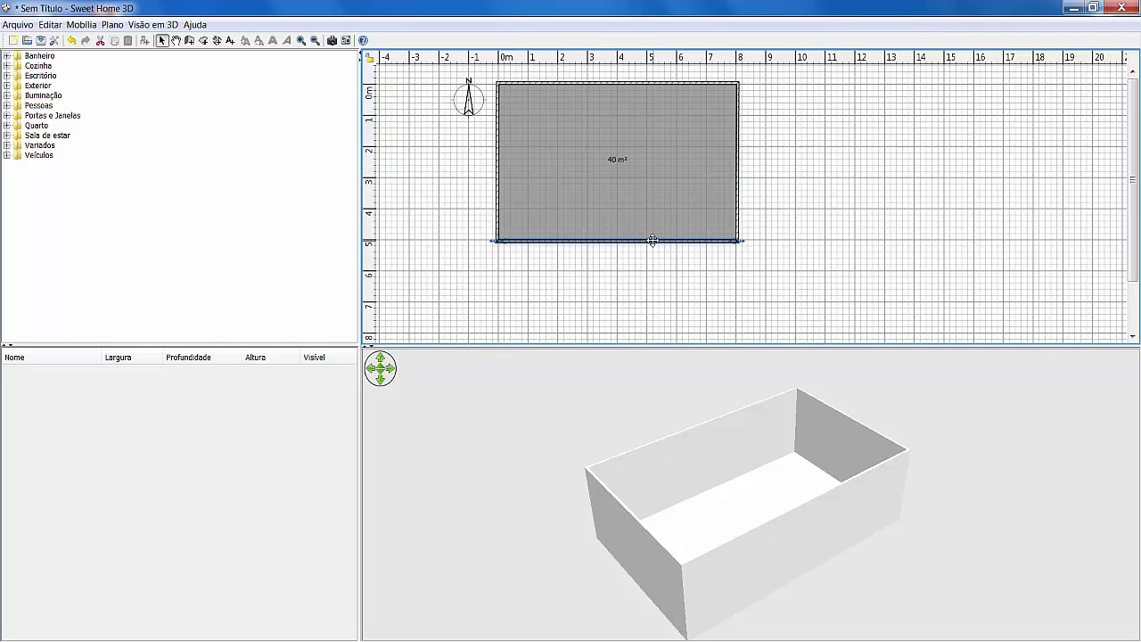
{"action": "left_click", "coordinate": [499, 162]}
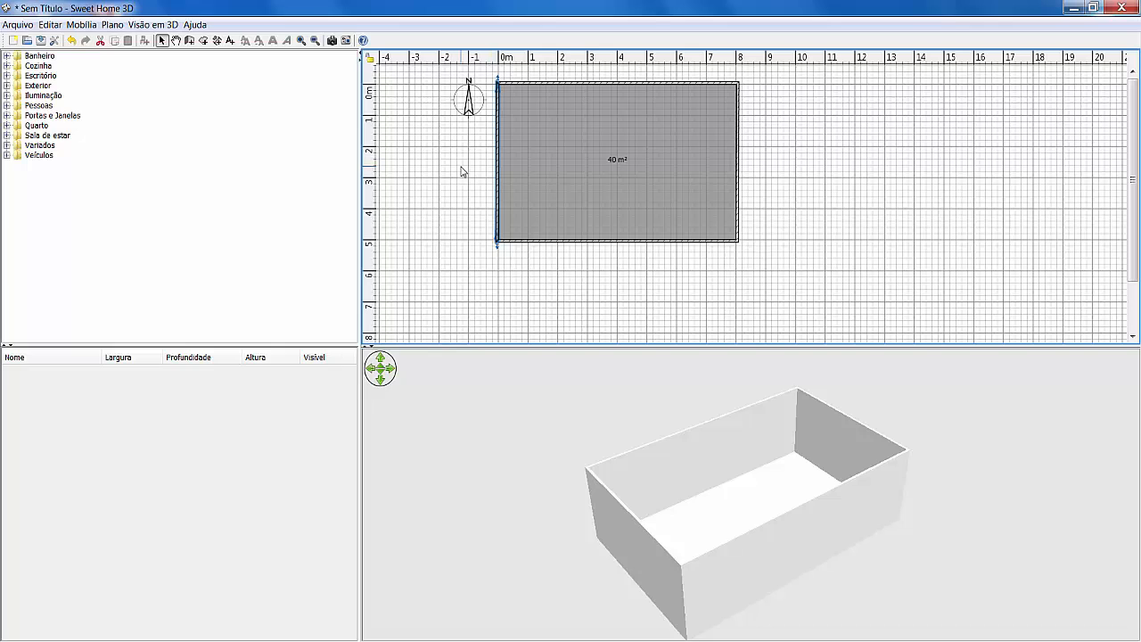
{"action": "left_click", "coordinate": [639, 149]}
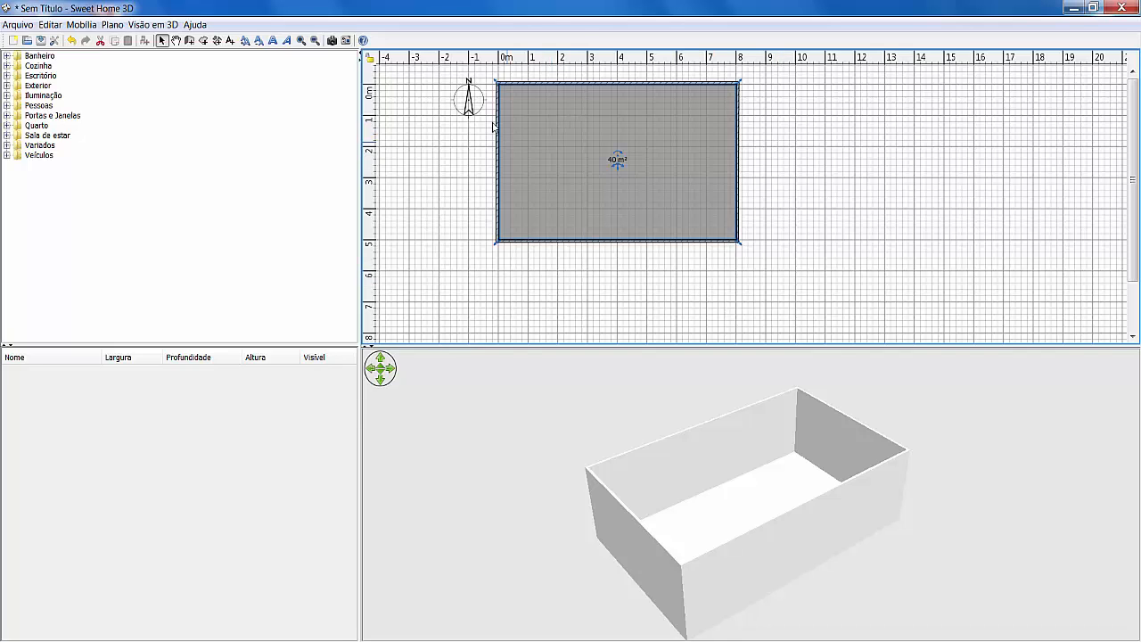
- Select all walls, the room and the compass together with one selection rectangle, and clear the selection
{"action": "left_click", "coordinate": [456, 84]}
{"action": "left_click_drag", "start_coordinate": [456, 82], "coordinate": [826, 289]}
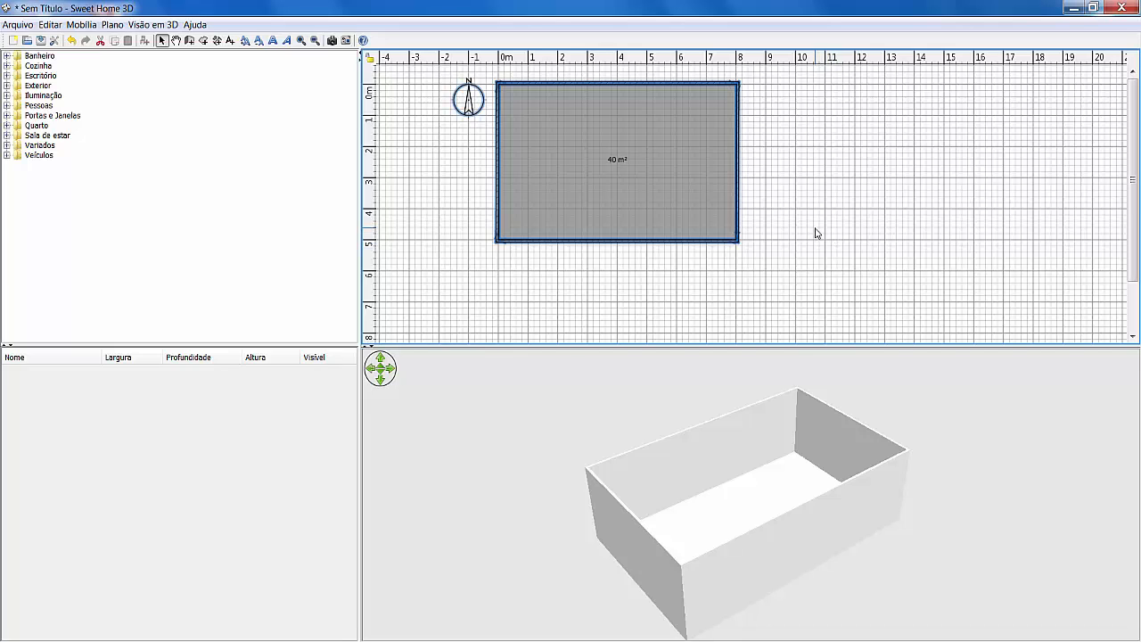
{"action": "key", "text": "Escape"}
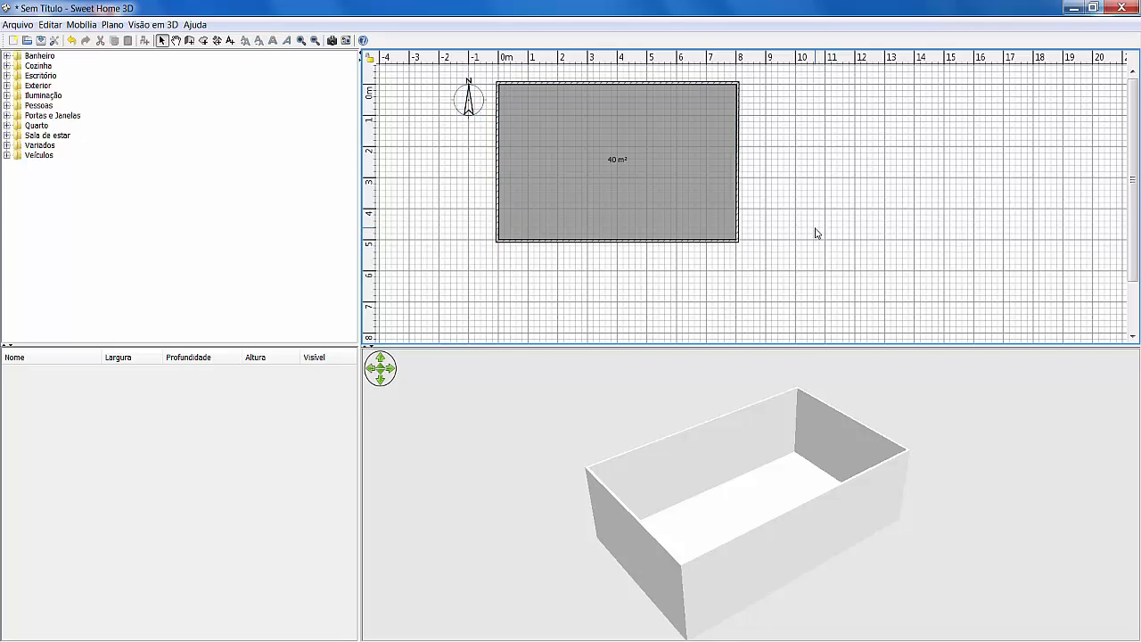
- Draw a horizontal wall about 804 cm long east of the room, starting at the 10 m mark in line with the north wall
{"action": "left_click", "coordinate": [179, 43]}
{"action": "left_click", "coordinate": [189, 360]}
{"action": "left_click_drag", "start_coordinate": [608, 270], "coordinate": [625, 298]}
{"action": "left_click", "coordinate": [189, 40]}
{"action": "left_click", "coordinate": [795, 84]}
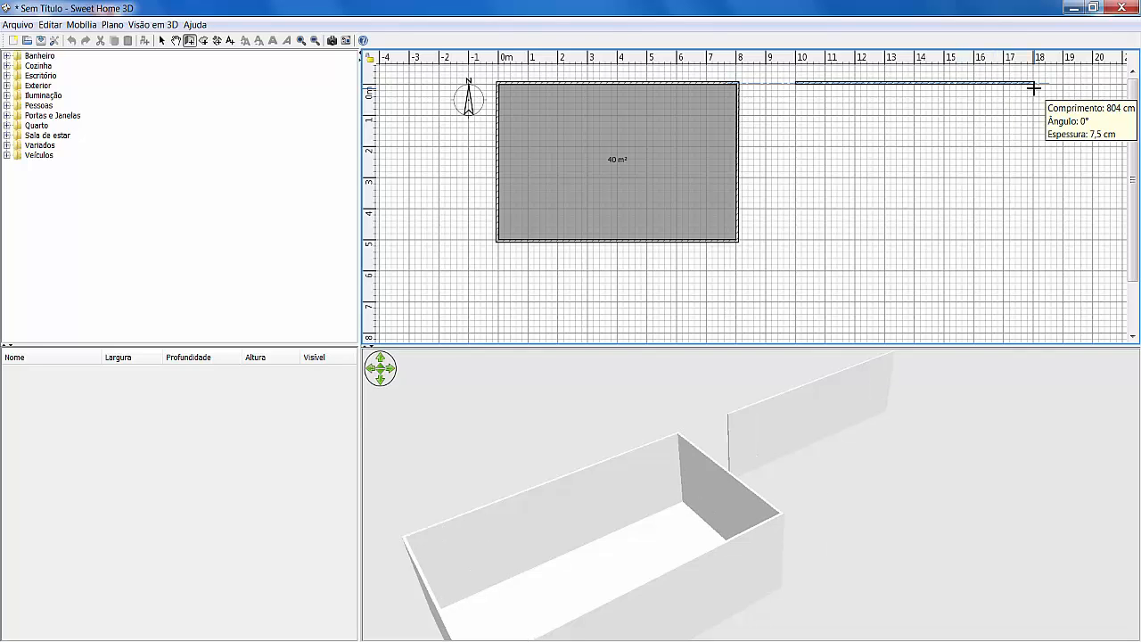
{"action": "double_click", "coordinate": [1033, 87]}
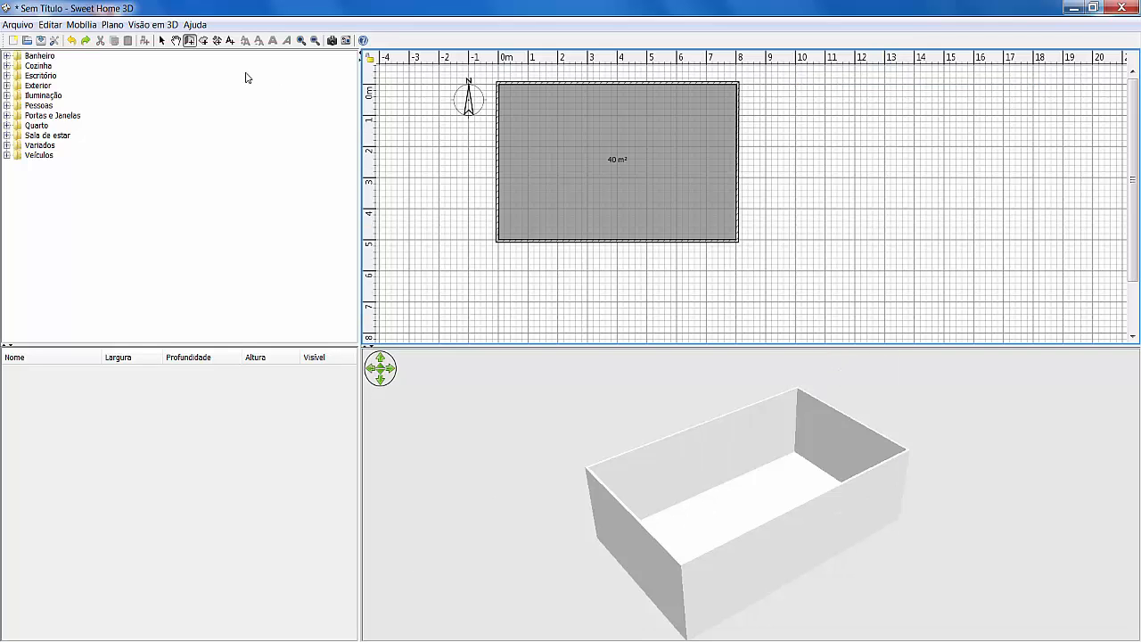
- Draw a rectangular room about 500 cm wide and 289 cm deep, starting at the 11 m mark east of the walled room, and undo it
{"action": "left_click", "coordinate": [204, 40]}
{"action": "left_click", "coordinate": [826, 84]}
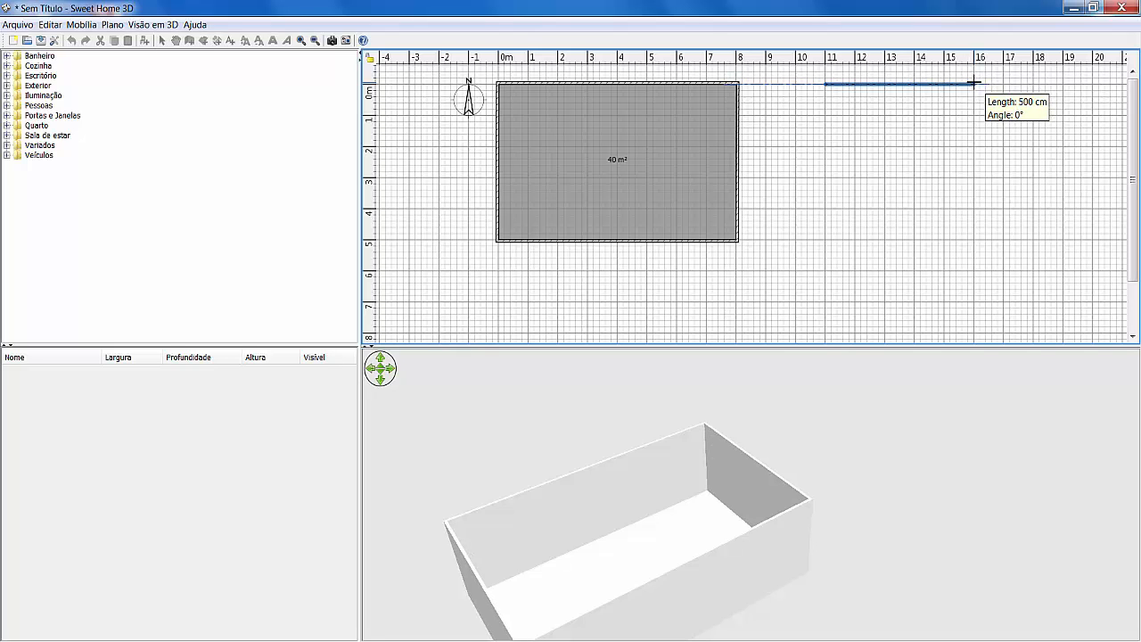
{"action": "left_click", "coordinate": [975, 84]}
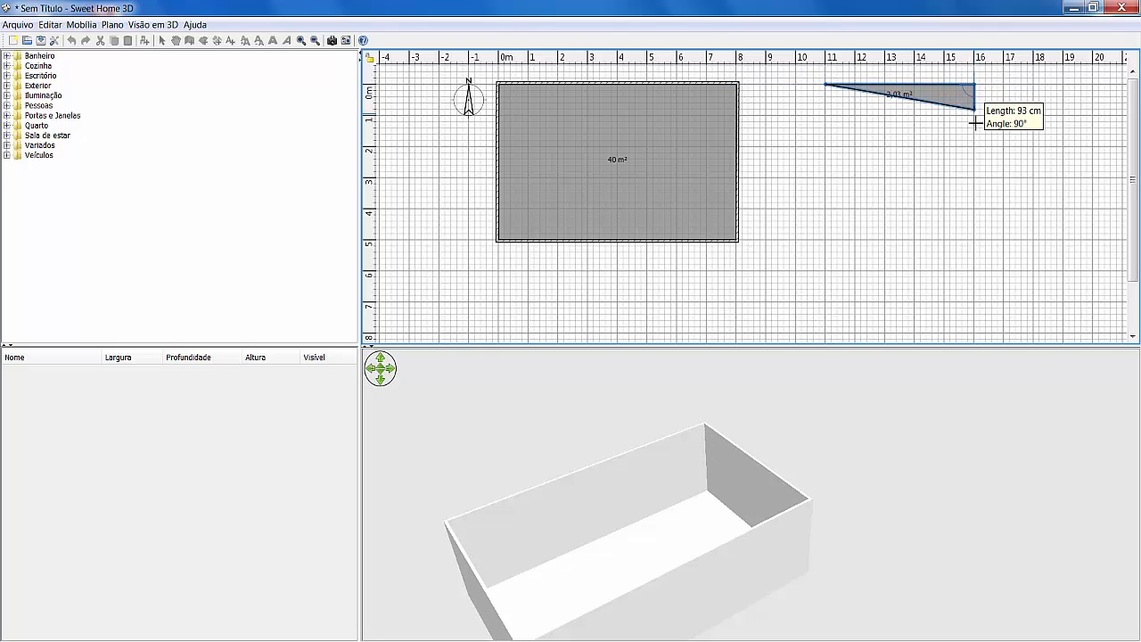
{"action": "left_click", "coordinate": [975, 173]}
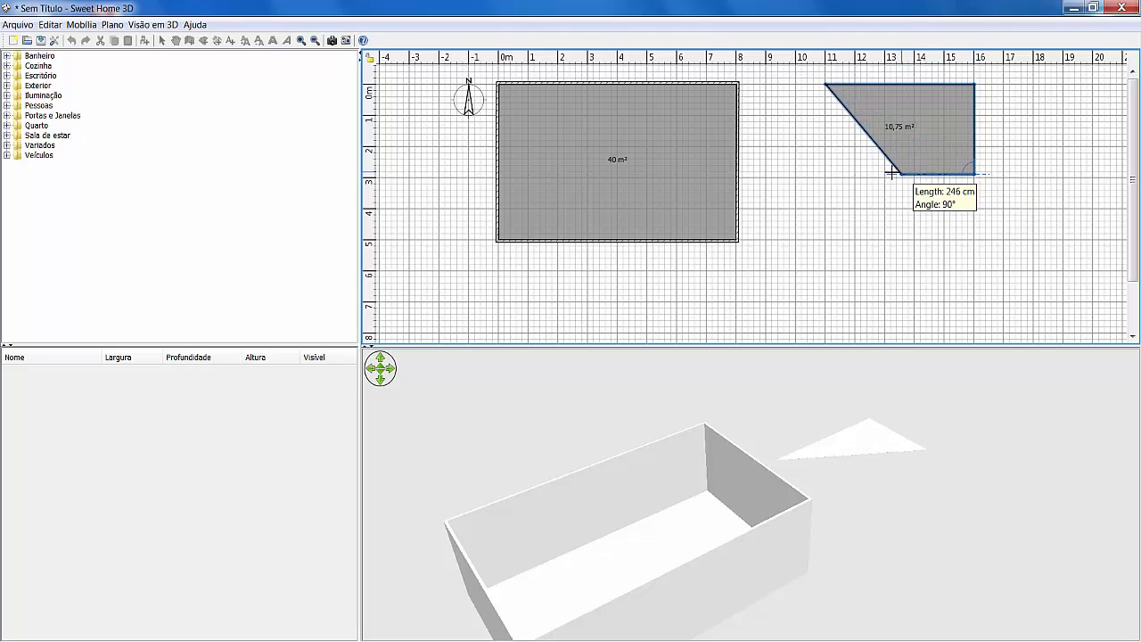
{"action": "double_click", "coordinate": [825, 177]}
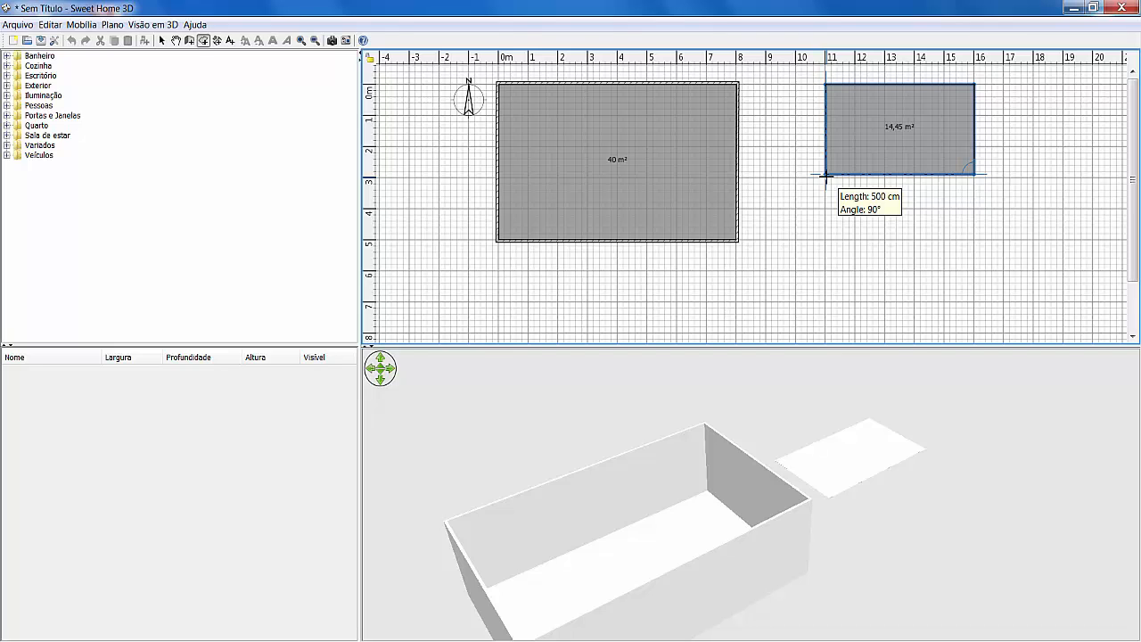
{"action": "key", "text": "Escape"}
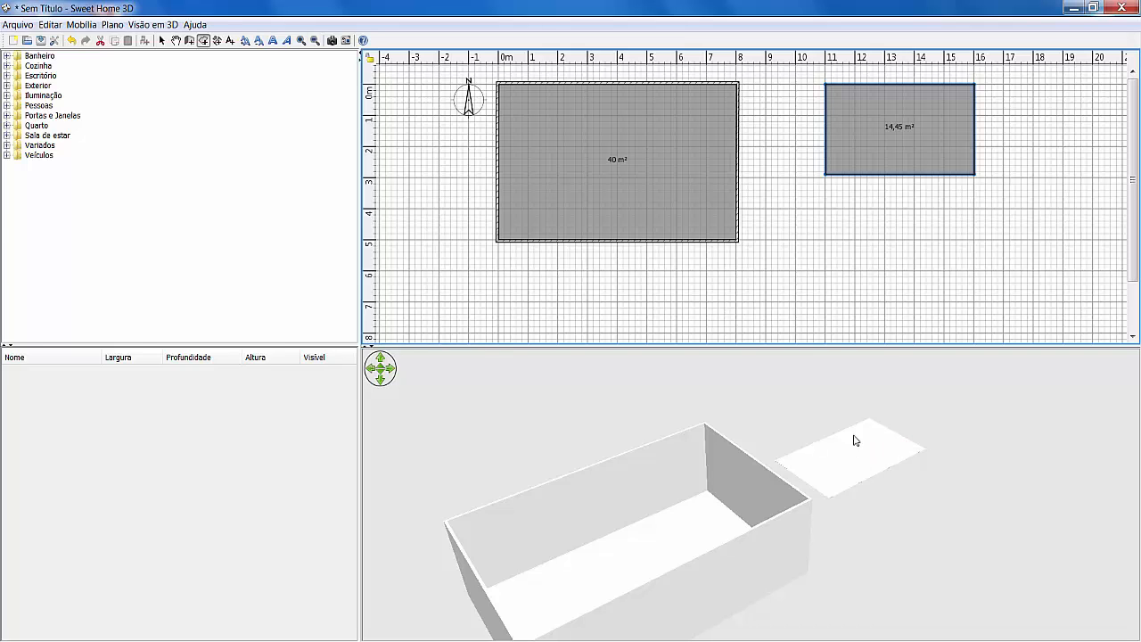
{"action": "key", "text": "ctrl+z"}
{"action": "key", "text": "ctrl+z"}
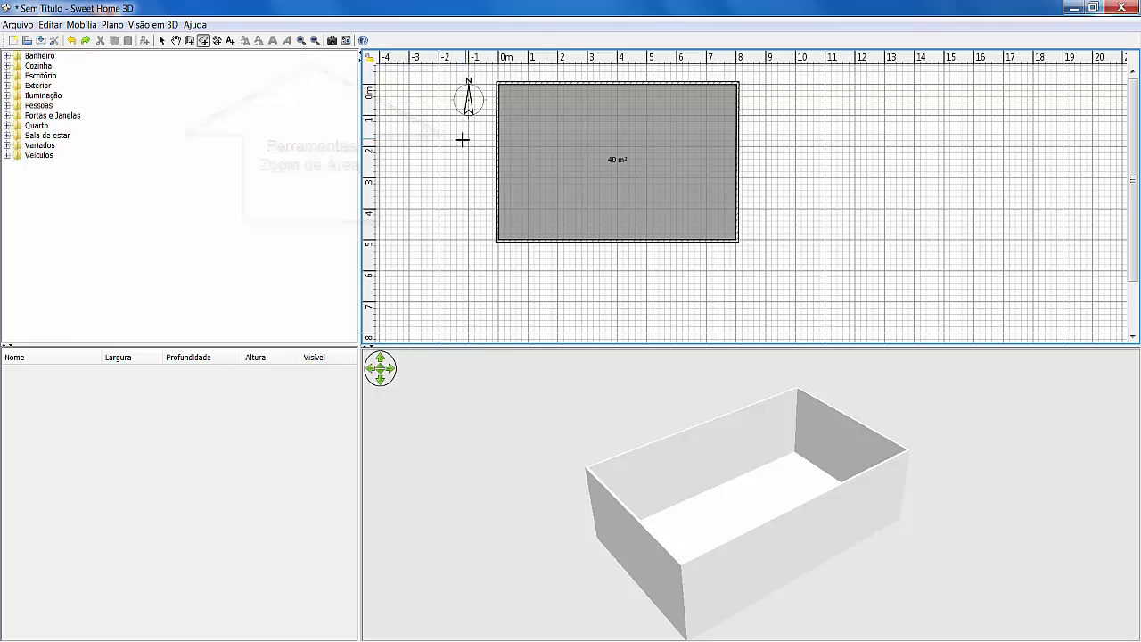
- Examine the floor plan at several zoom levels, ending with the whole room enlarged and centred in view
{"action": "left_click", "coordinate": [302, 41]}
{"action": "left_click", "coordinate": [302, 41]}
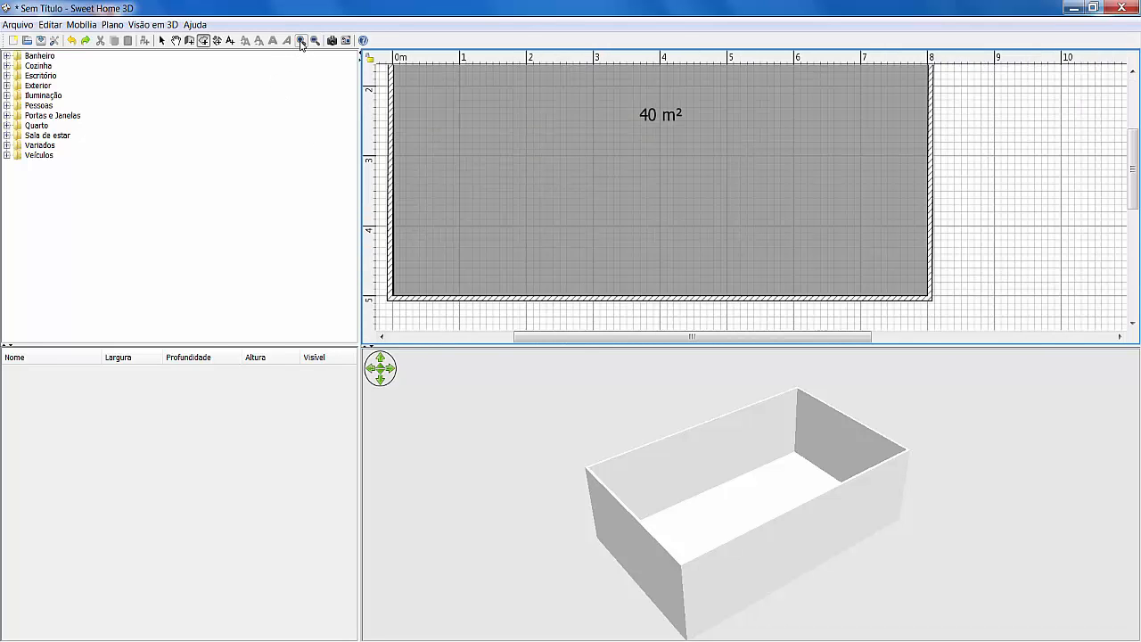
{"action": "left_click", "coordinate": [302, 41]}
{"action": "left_click", "coordinate": [301, 41]}
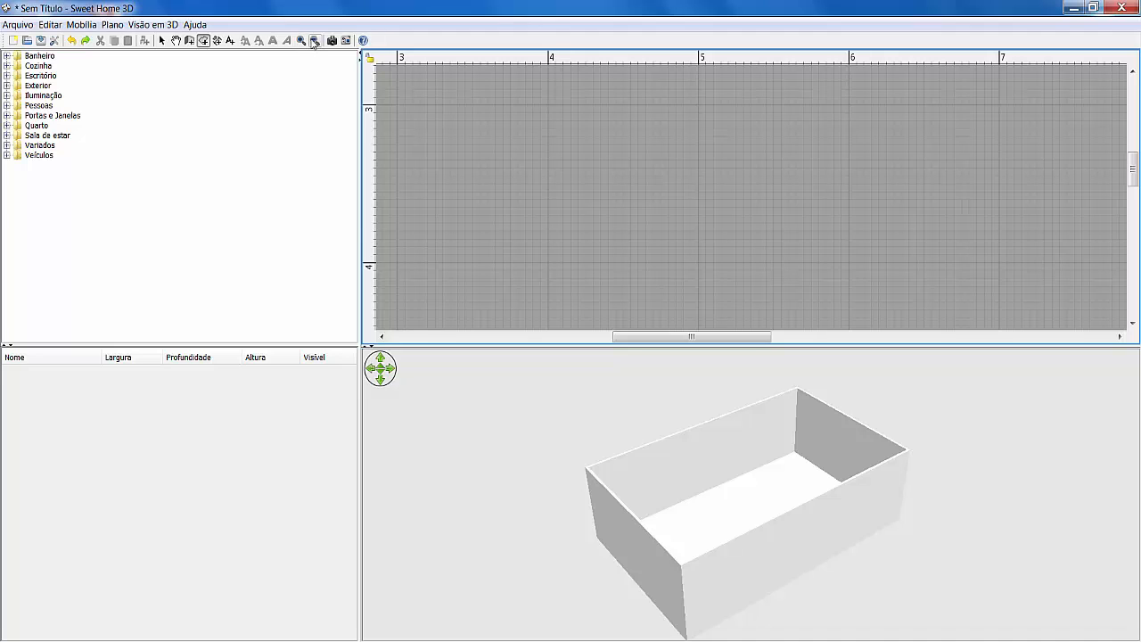
{"action": "left_click", "coordinate": [313, 41]}
{"action": "left_click", "coordinate": [313, 41]}
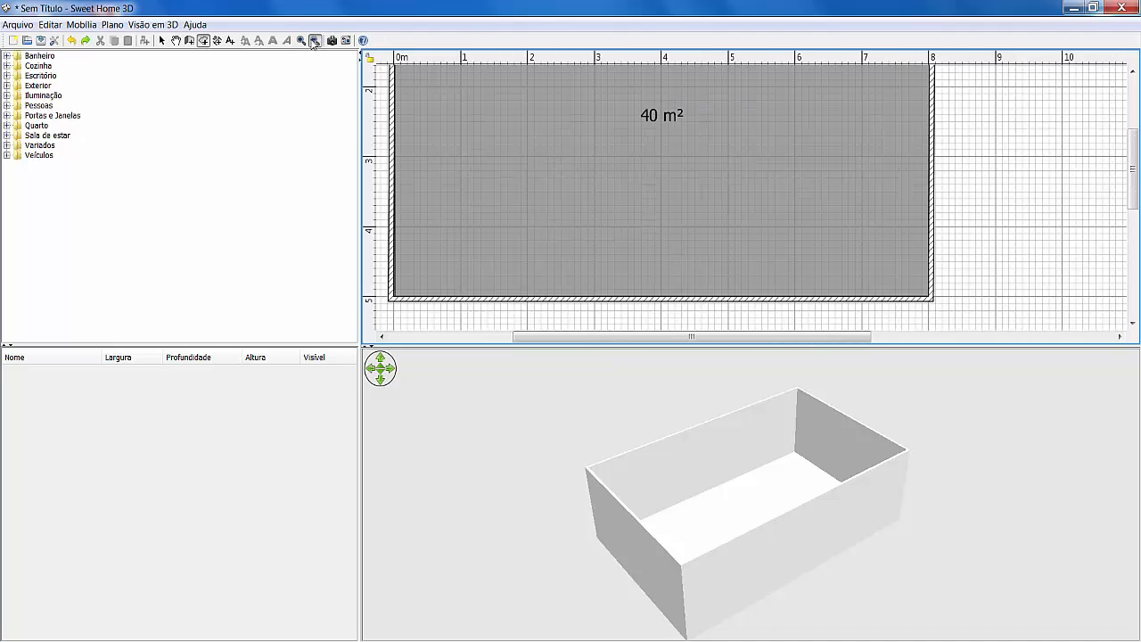
{"action": "left_click", "coordinate": [314, 41]}
{"action": "left_click", "coordinate": [314, 41]}
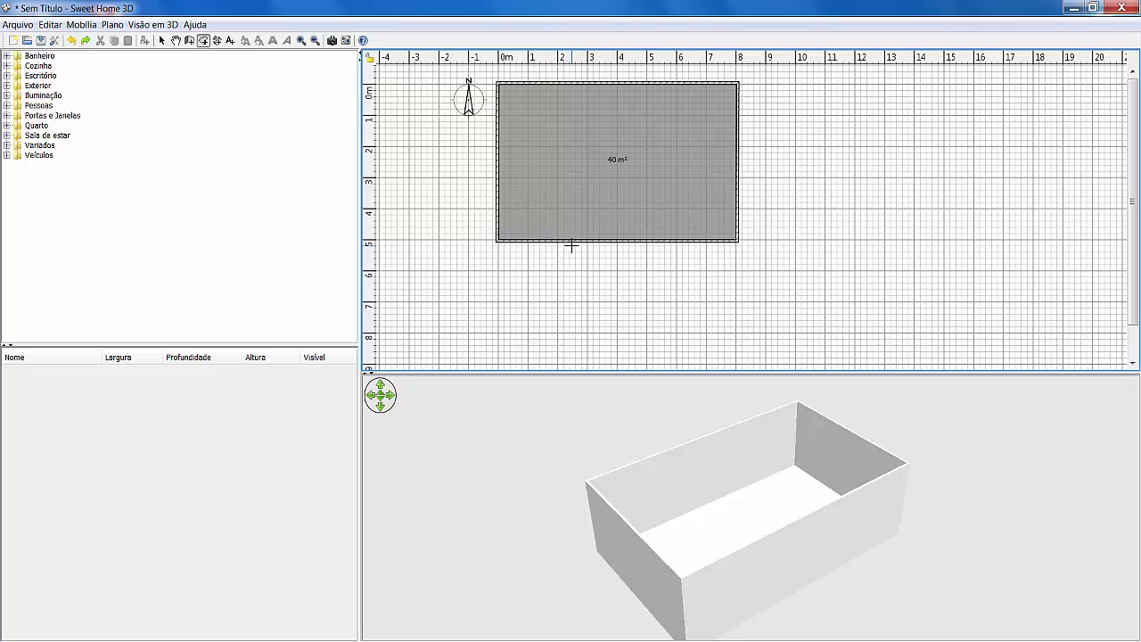
{"action": "left_click", "coordinate": [301, 41]}
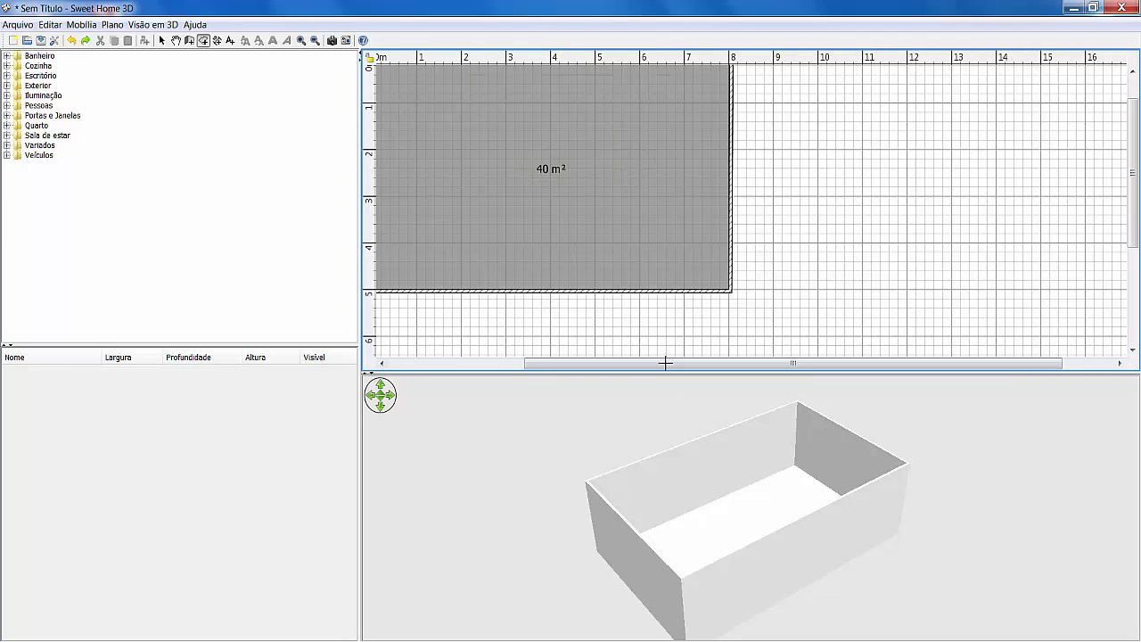
{"action": "left_click_drag", "start_coordinate": [667, 364], "coordinate": [562, 366]}
{"action": "scroll", "coordinate": [883, 275], "scroll_direction": "up", "scroll_amount": 1}
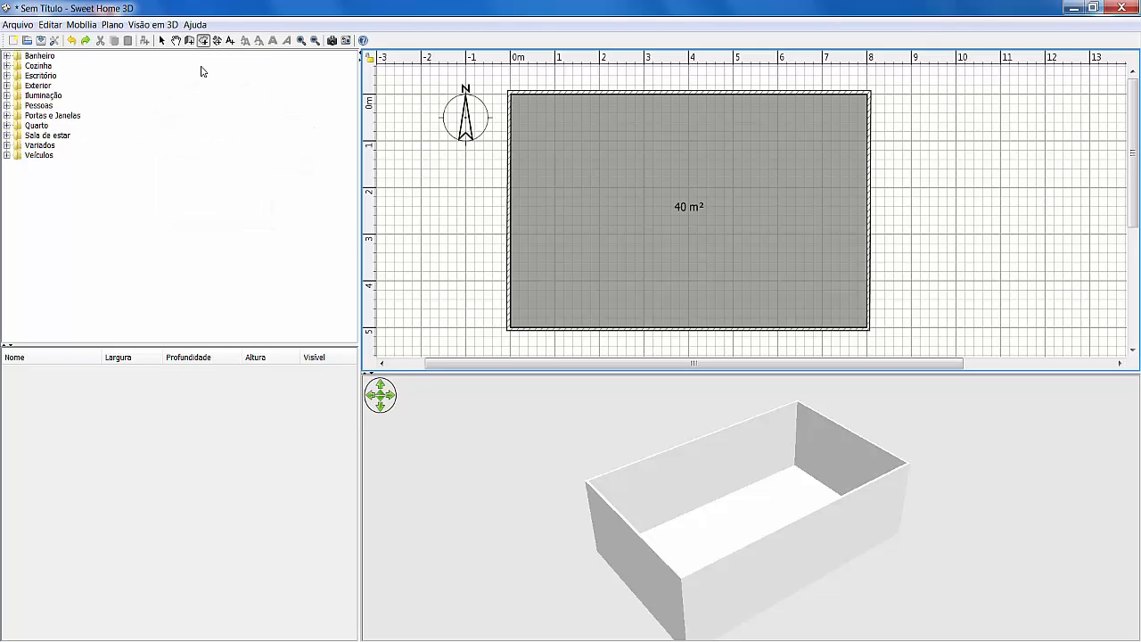
- Select the enlarged room's four walls in turn, going clockwise from the north wall, and clear the selection
{"action": "left_click", "coordinate": [162, 41]}
{"action": "left_click", "coordinate": [673, 93]}
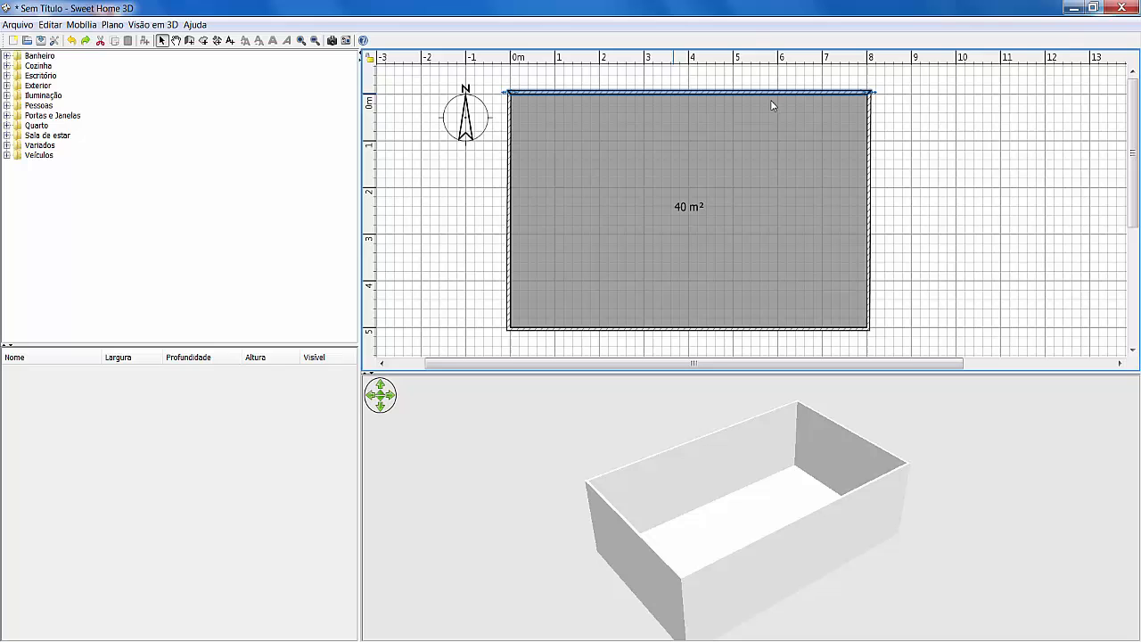
{"action": "left_click", "coordinate": [870, 175]}
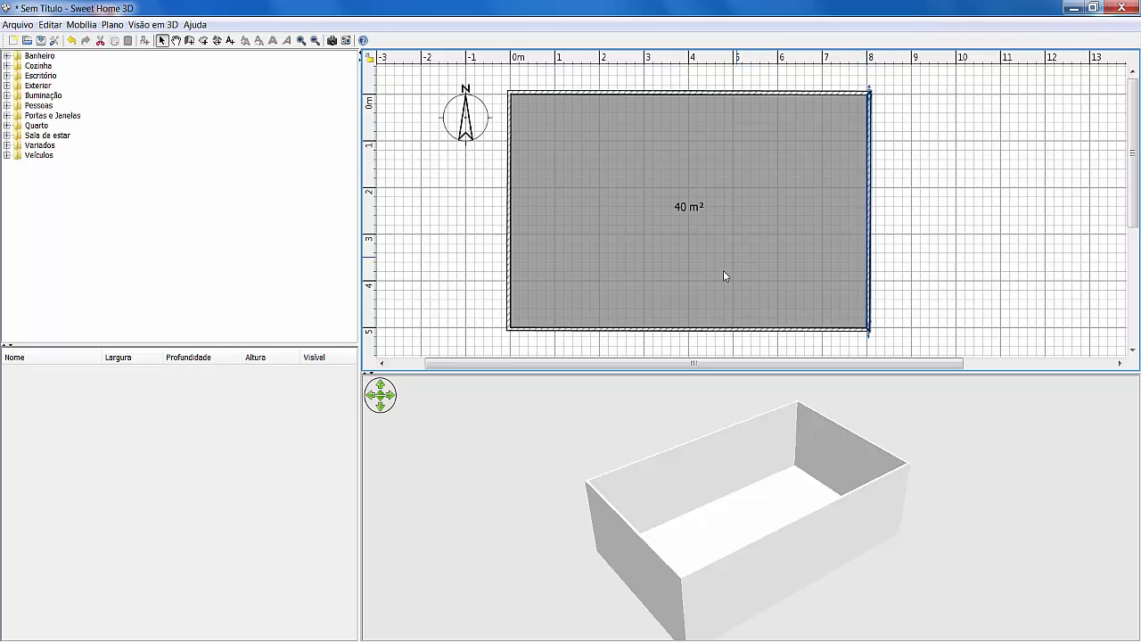
{"action": "left_click", "coordinate": [696, 329]}
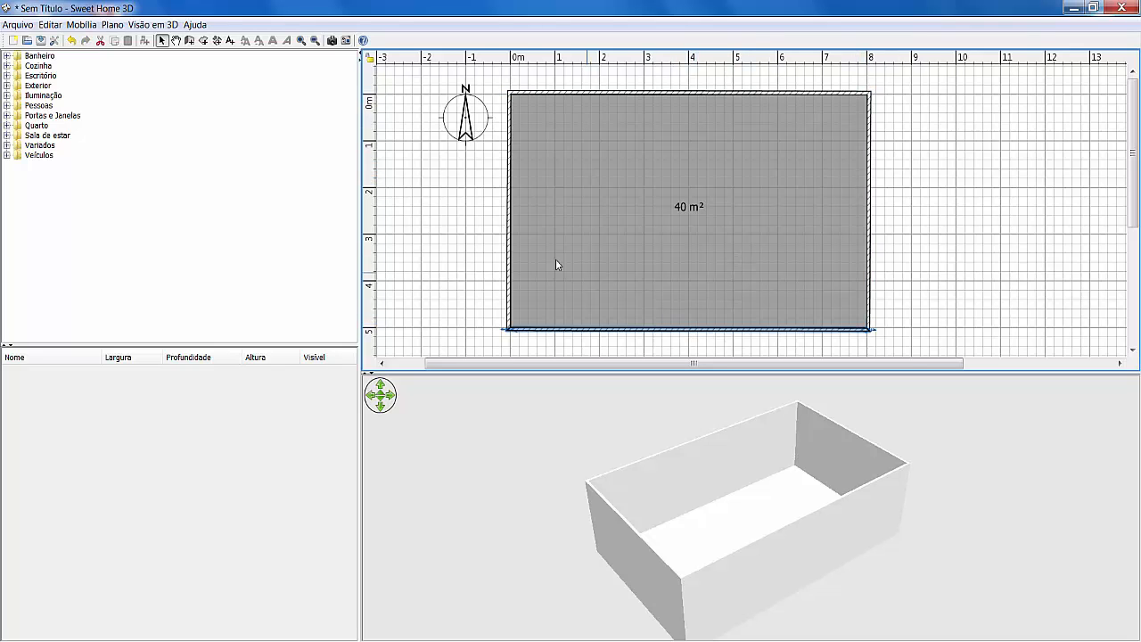
{"action": "left_click", "coordinate": [507, 226]}
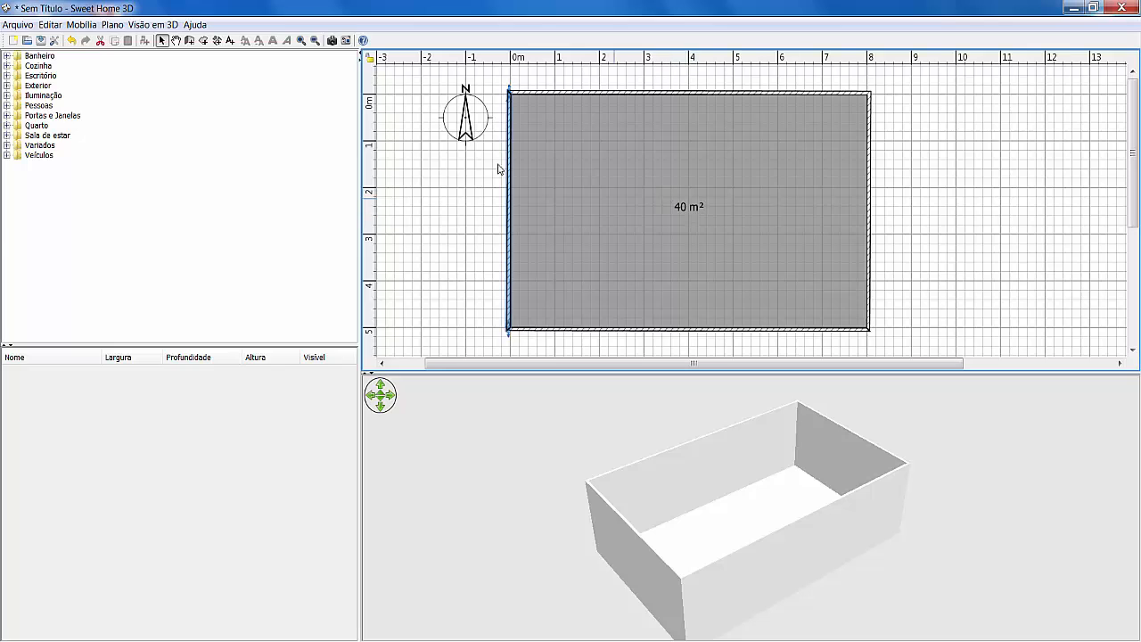
{"action": "left_click", "coordinate": [423, 196]}
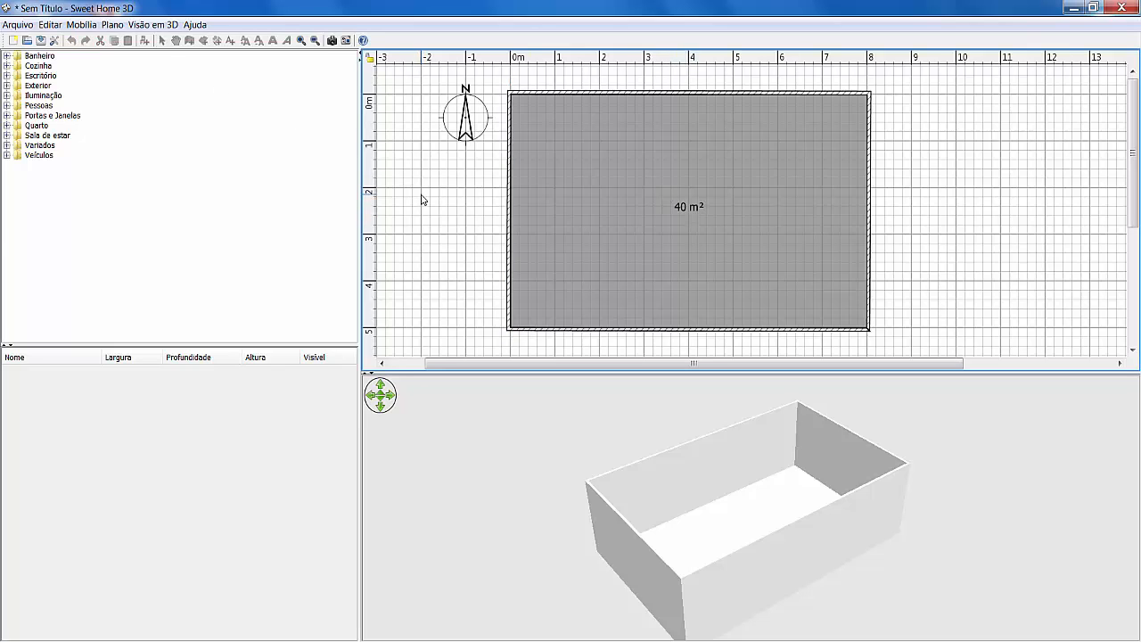
- Preview the inner and outer length dimensions of the north wall with the dimension tool, without placing them
{"action": "left_click", "coordinate": [217, 41]}
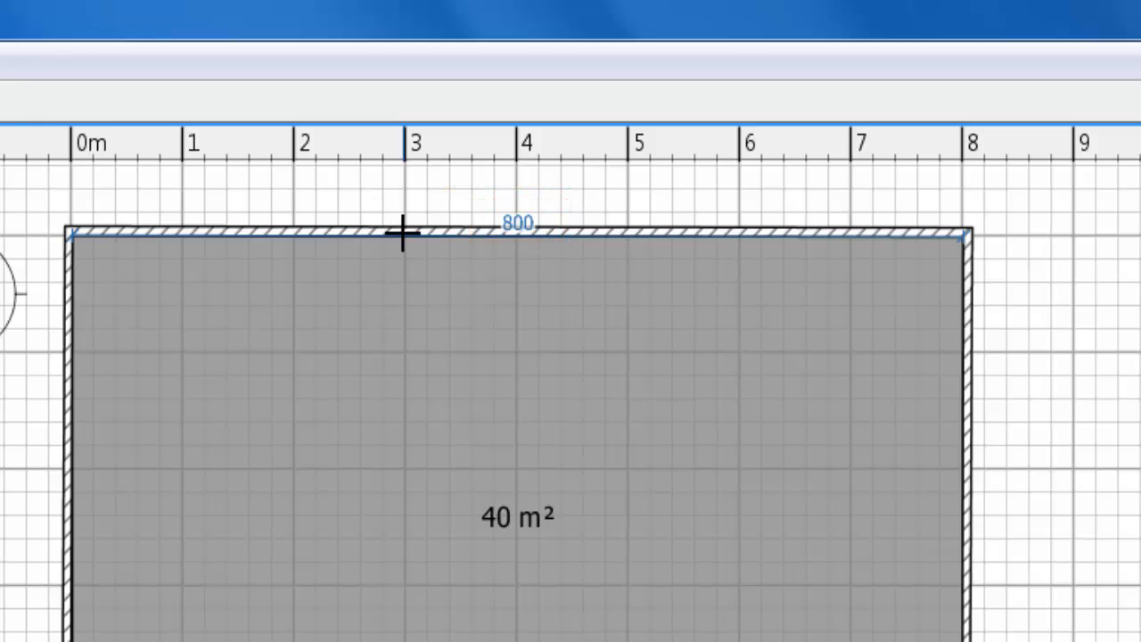
{"action": "key", "text": "Escape"}
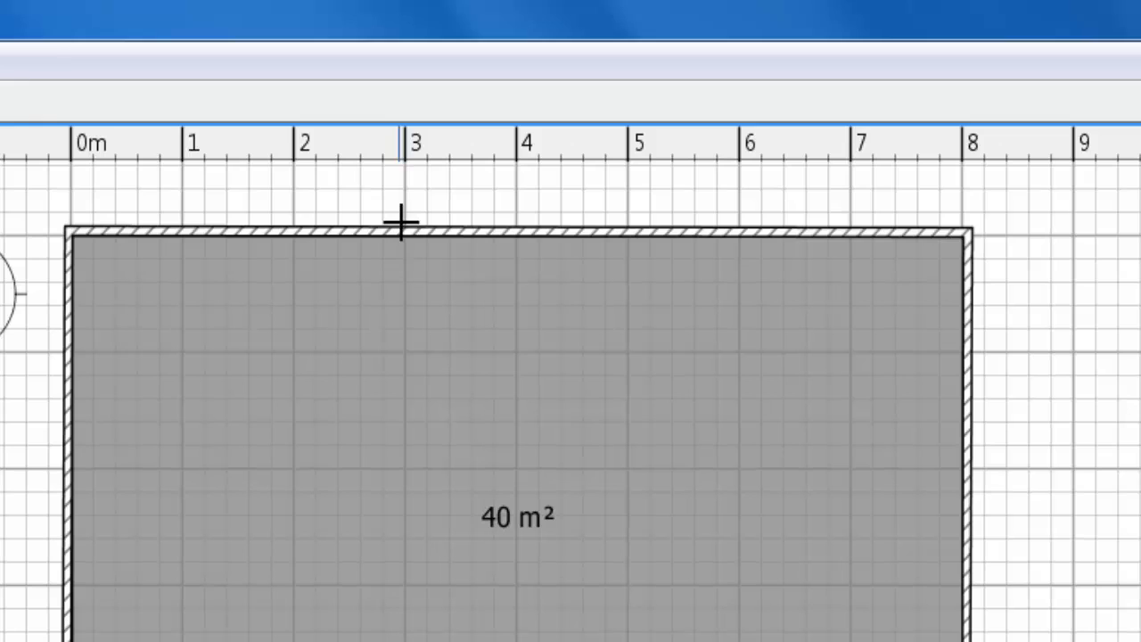
{"action": "left_click", "coordinate": [398, 223]}
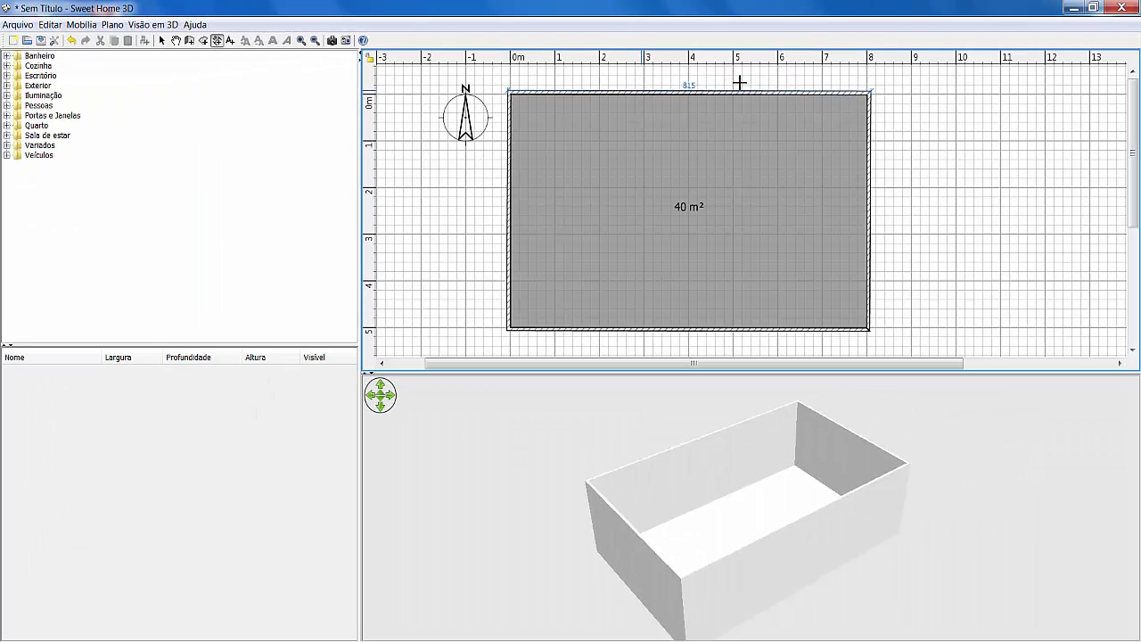
{"action": "left_click", "coordinate": [1092, 294]}
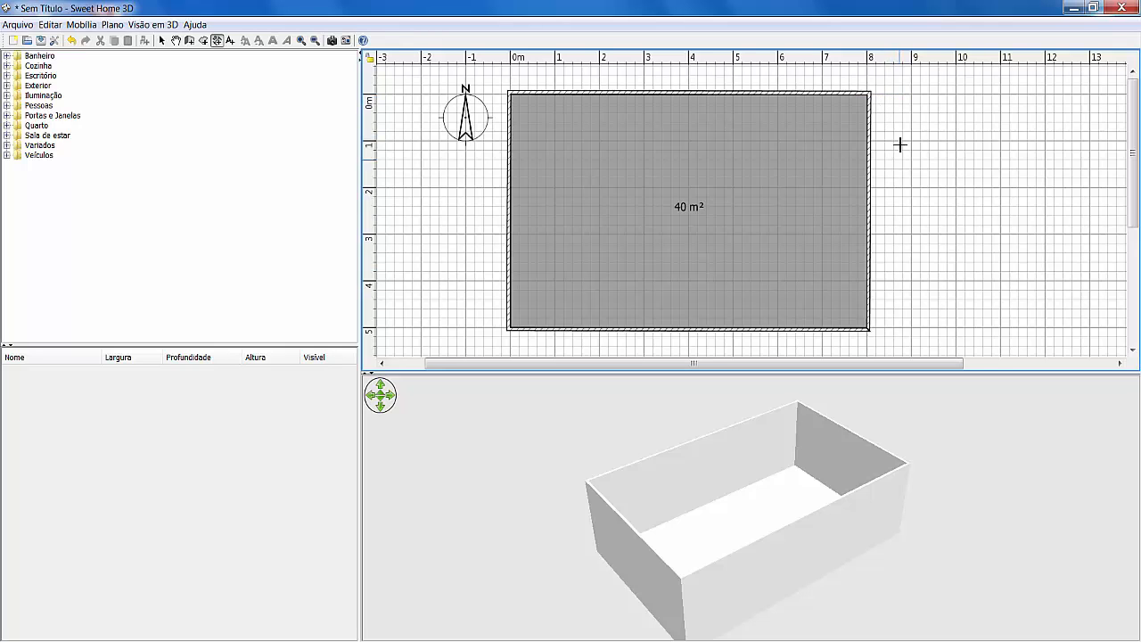
- Draw a vertical dimension line about 500 cm long just east of the room, spanning the full depth of the east wall
{"action": "left_click", "coordinate": [885, 92]}
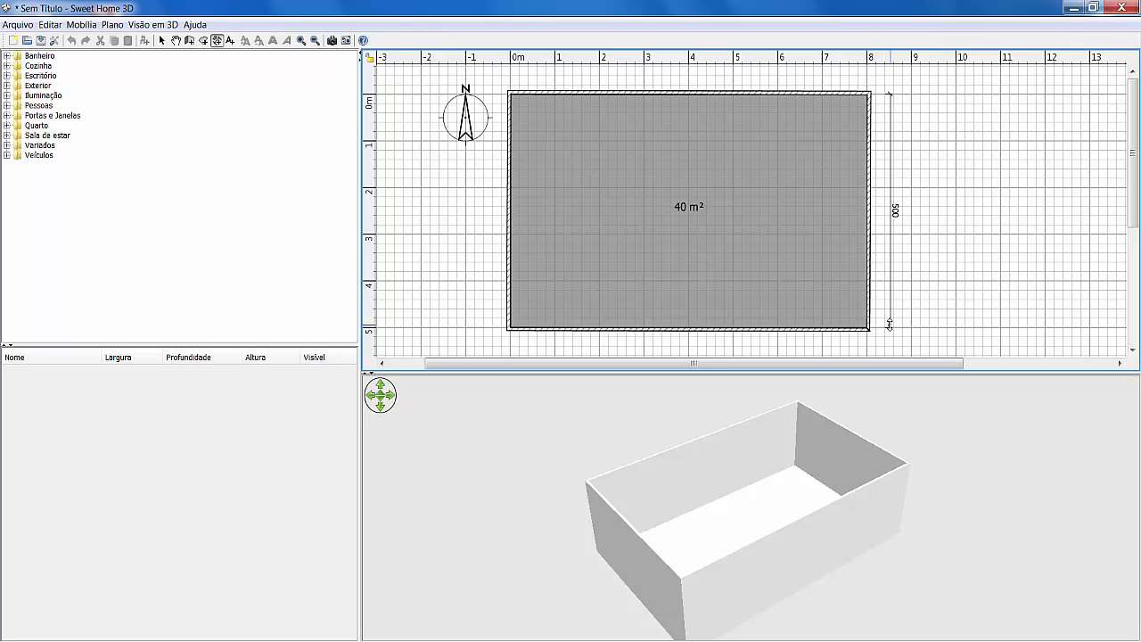
{"action": "left_click", "coordinate": [889, 325]}
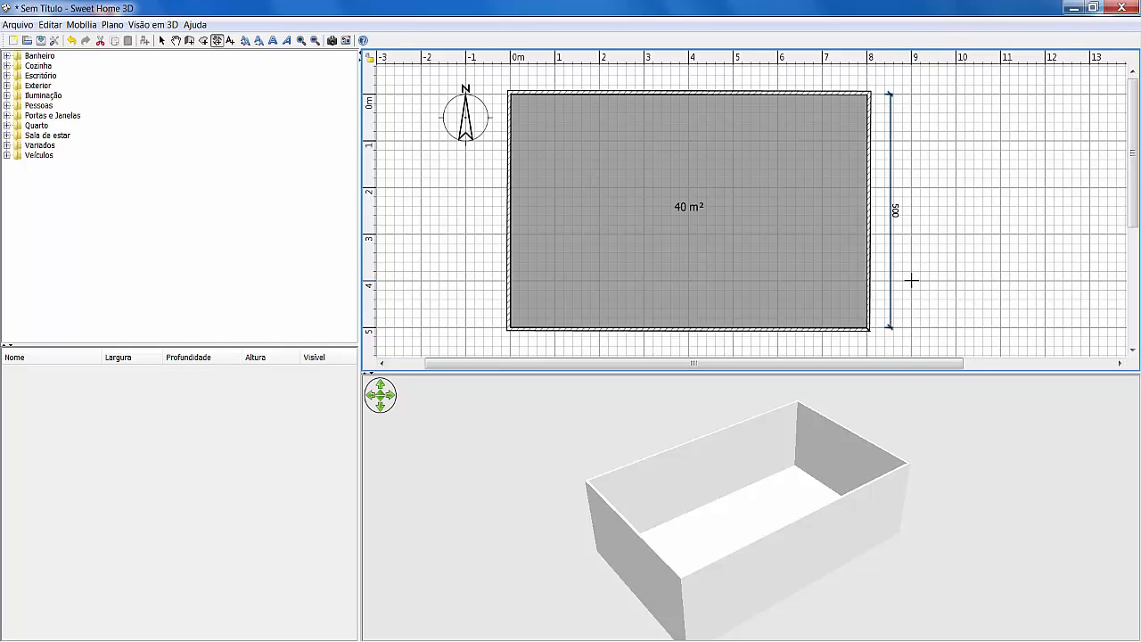
- Draw a horizontal dimension line about 801 cm long south of the room and offset it farther from the south wall
{"action": "scroll", "coordinate": [1131, 181], "scroll_direction": "down", "scroll_amount": 2}
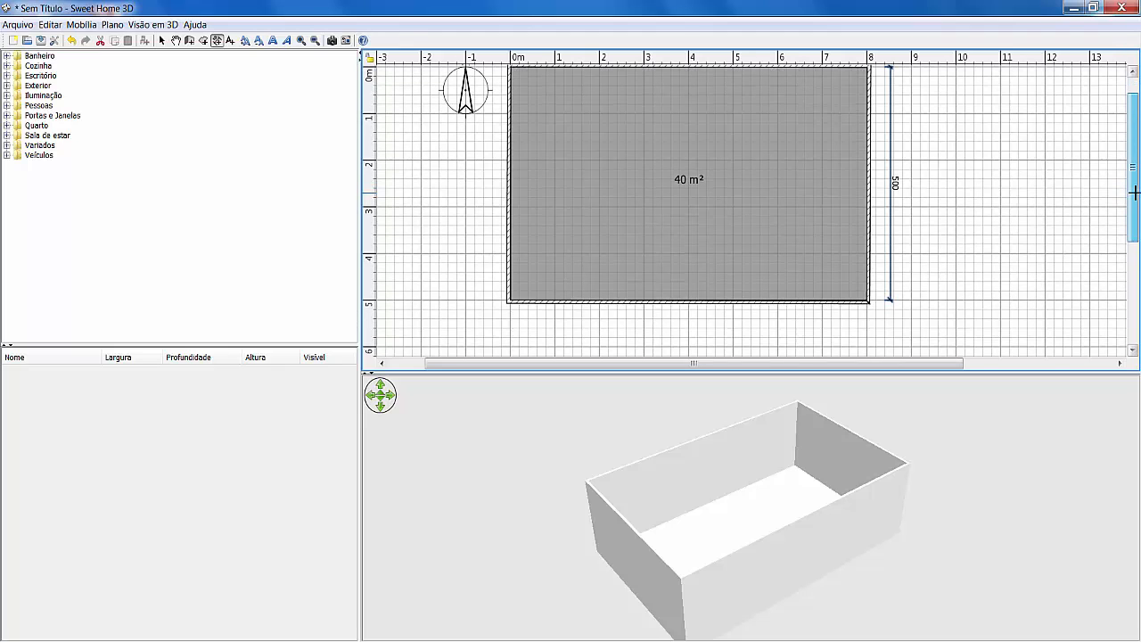
{"action": "left_click", "coordinate": [508, 325]}
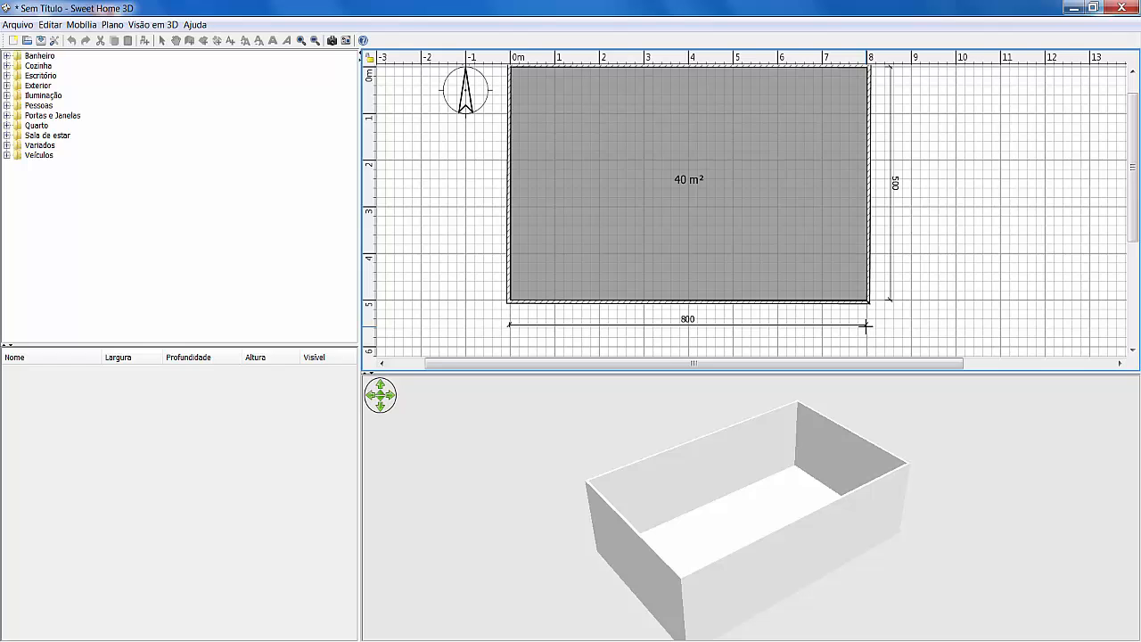
{"action": "double_click", "coordinate": [864, 325]}
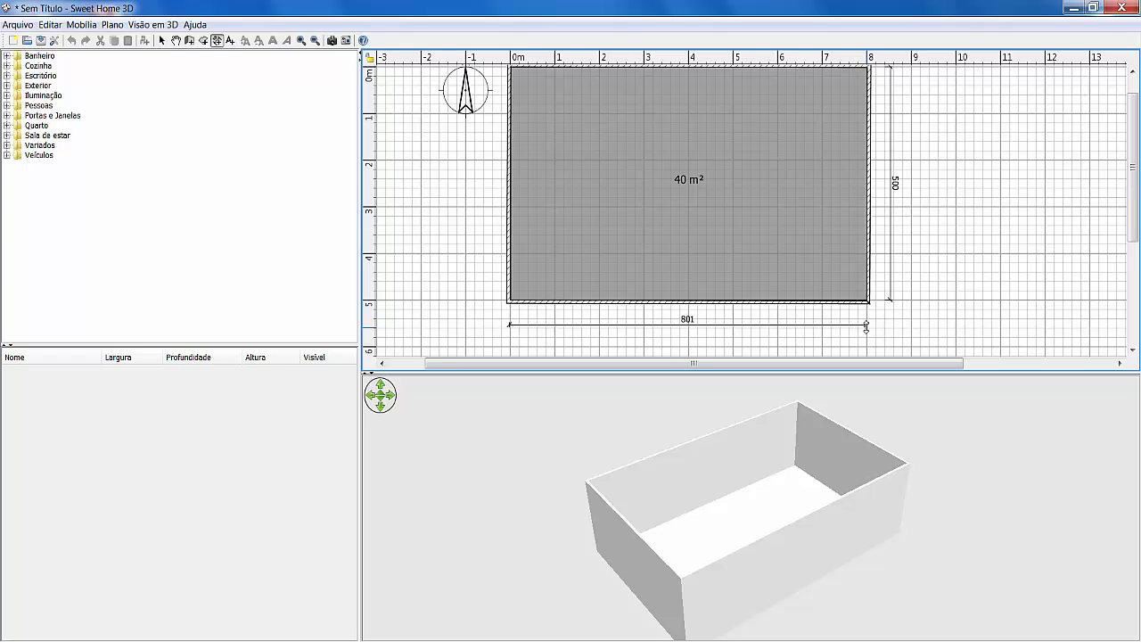
{"action": "mouse_move", "coordinate": [866, 326]}
{"action": "left_mouse_down"}
{"action": "mouse_move", "coordinate": [870, 296]}
{"action": "mouse_move", "coordinate": [869, 341]}
{"action": "left_mouse_up"}
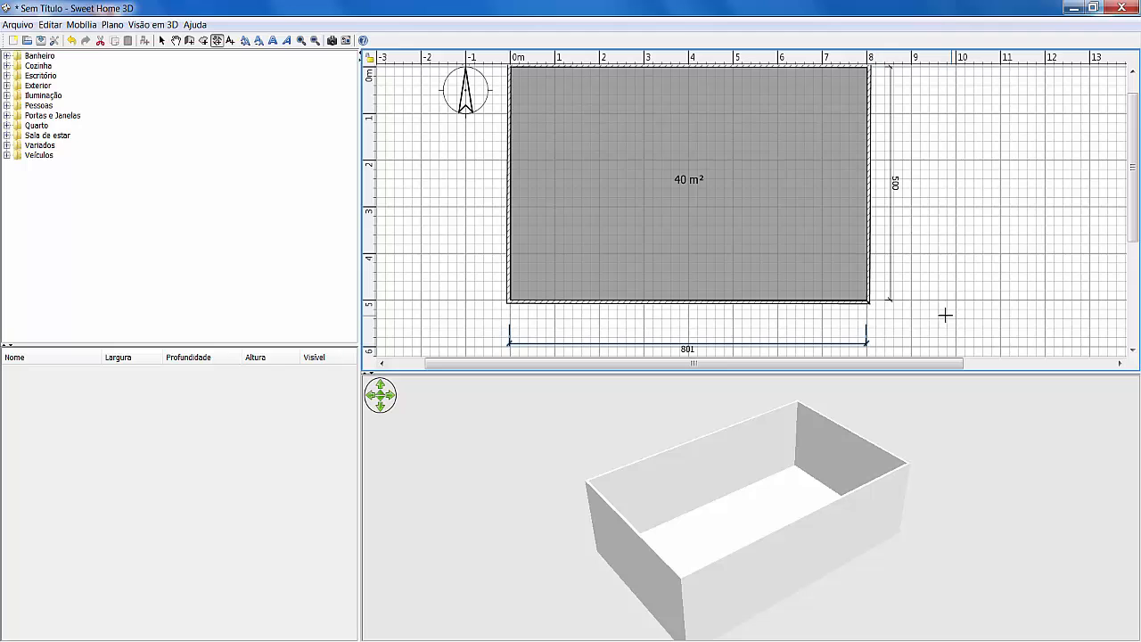
{"action": "scroll", "coordinate": [945, 316], "scroll_direction": "down", "scroll_amount": 2}
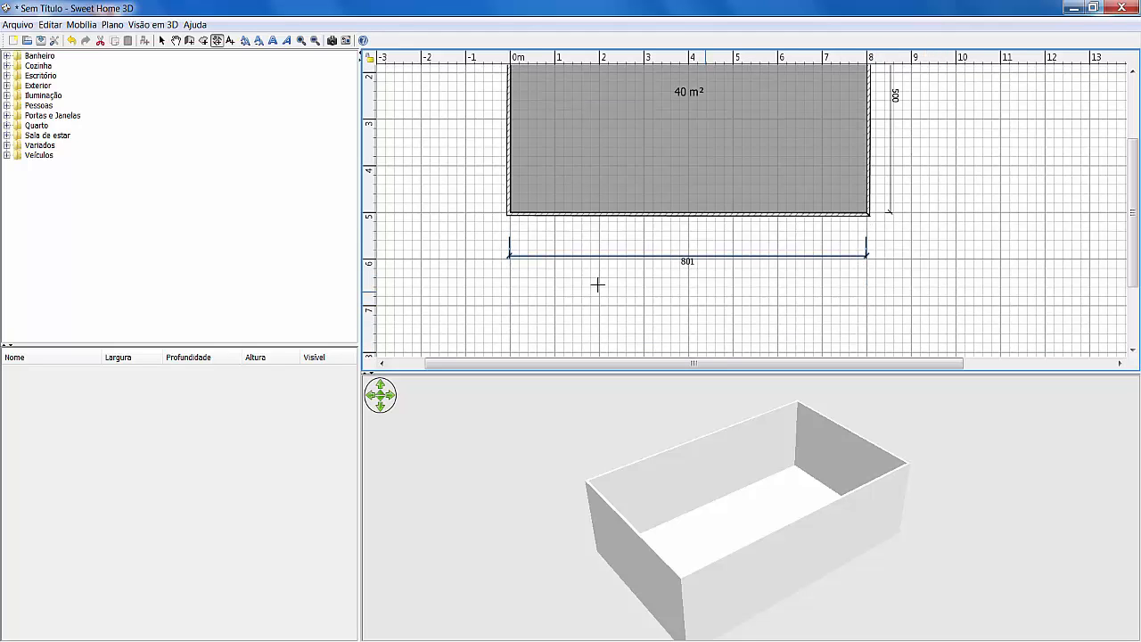
{"action": "scroll", "coordinate": [955, 216], "scroll_direction": "up", "scroll_amount": 2}
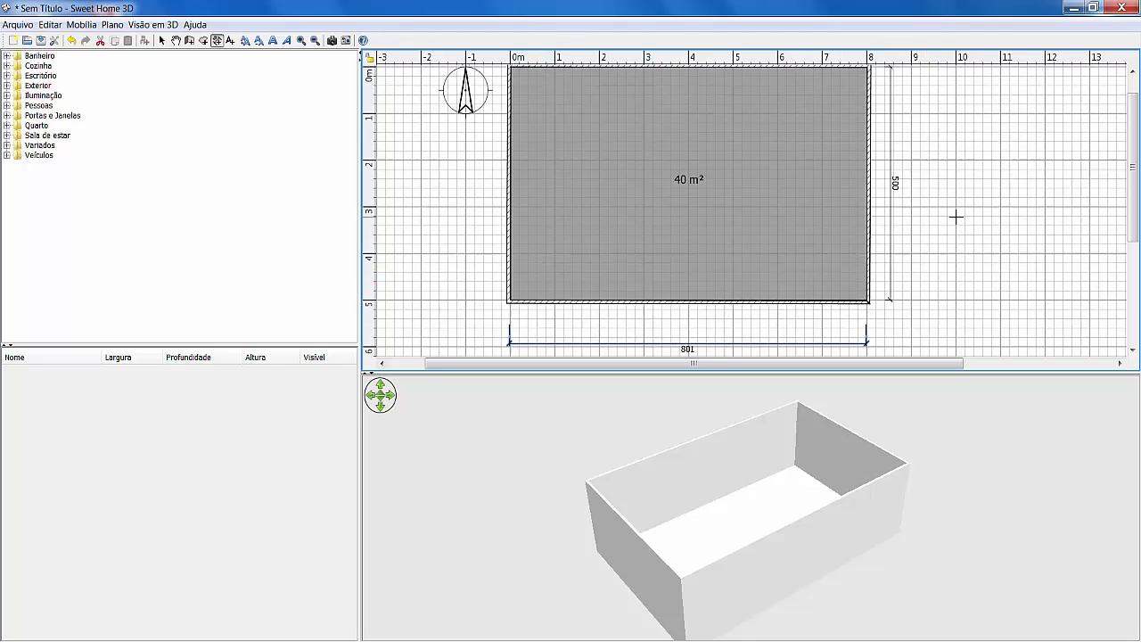
{"action": "scroll", "coordinate": [941, 263], "scroll_direction": "down", "scroll_amount": 2}
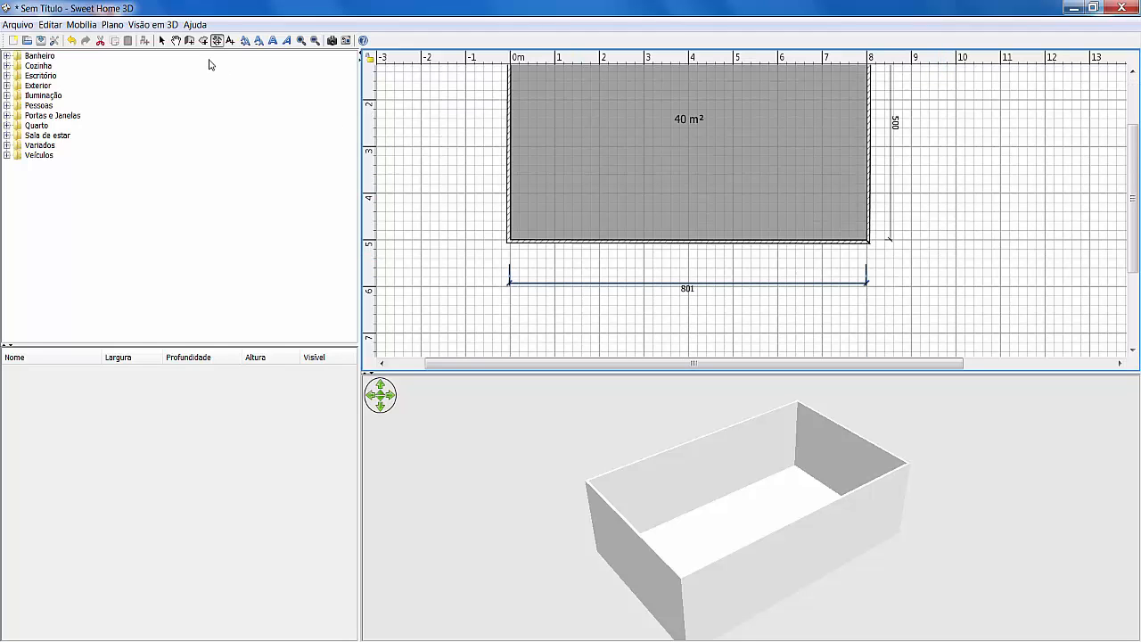
{"action": "scroll", "coordinate": [629, 253], "scroll_direction": "up", "scroll_amount": 2}
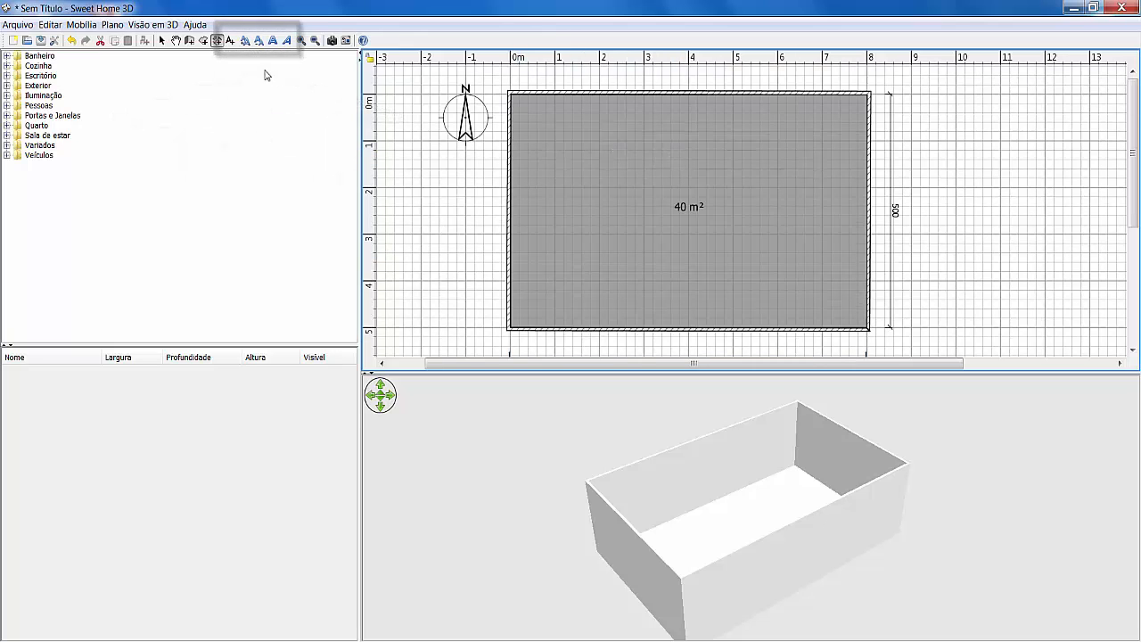
- Add the text SALA inside the room and centre it just above the area label
{"action": "left_click", "coordinate": [230, 41]}
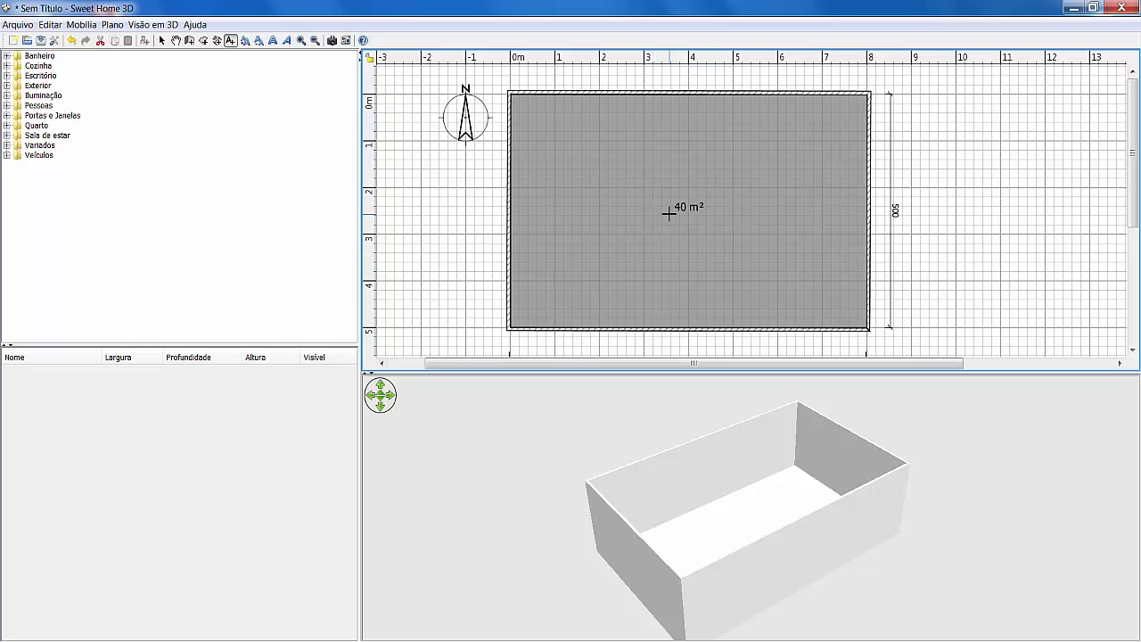
{"action": "left_click", "coordinate": [662, 176]}
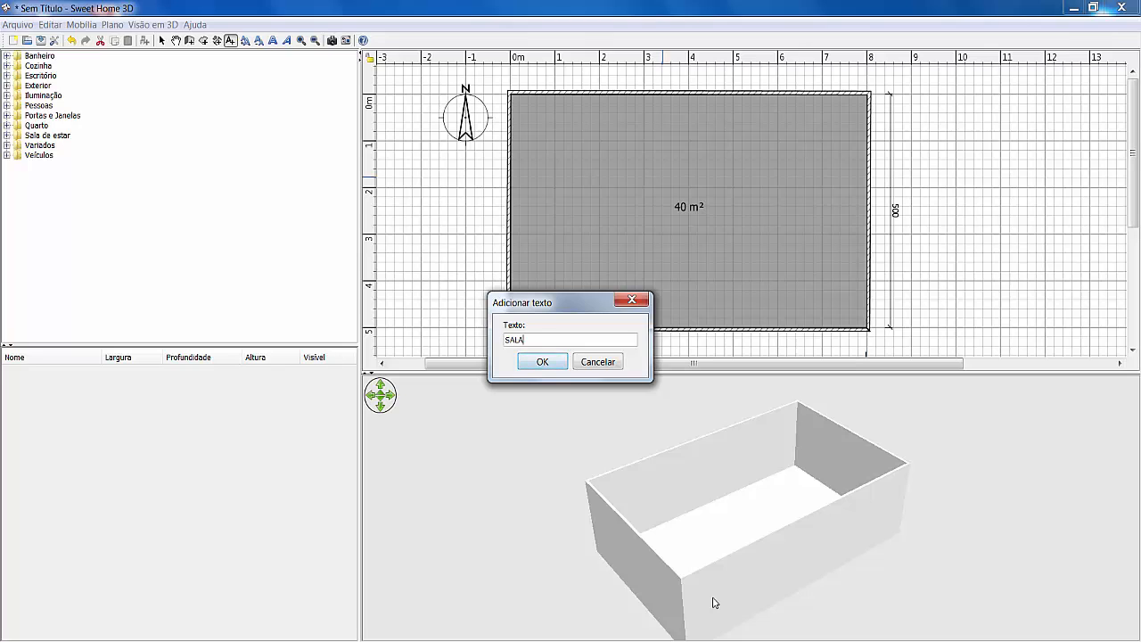
{"action": "left_click", "coordinate": [553, 364]}
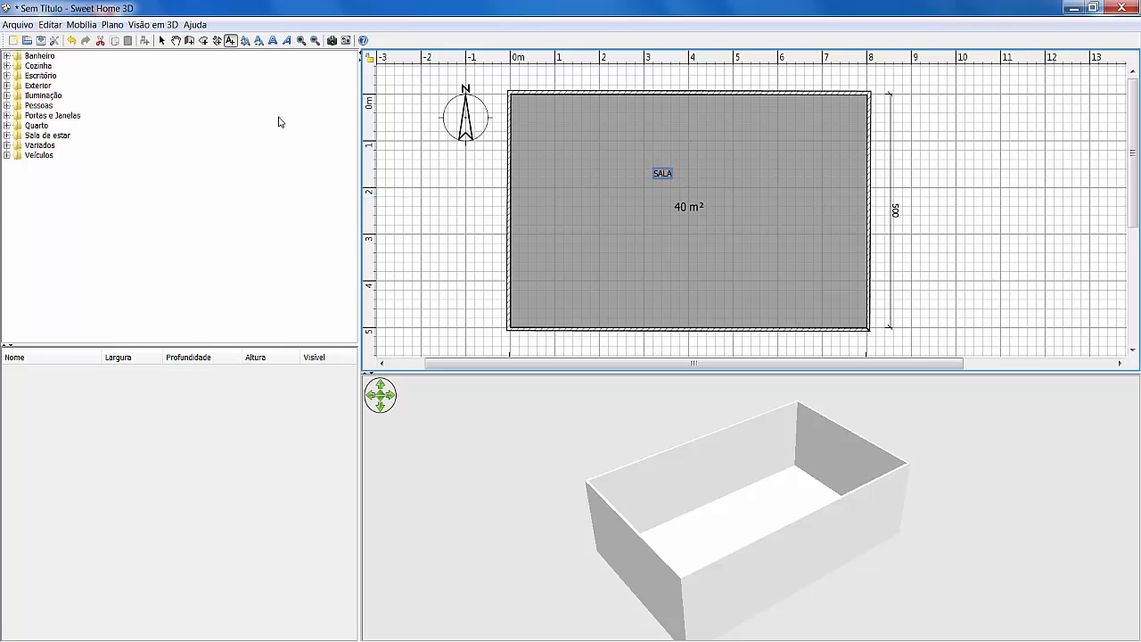
{"action": "left_click", "coordinate": [164, 42]}
{"action": "left_click_drag", "start_coordinate": [664, 177], "coordinate": [688, 184]}
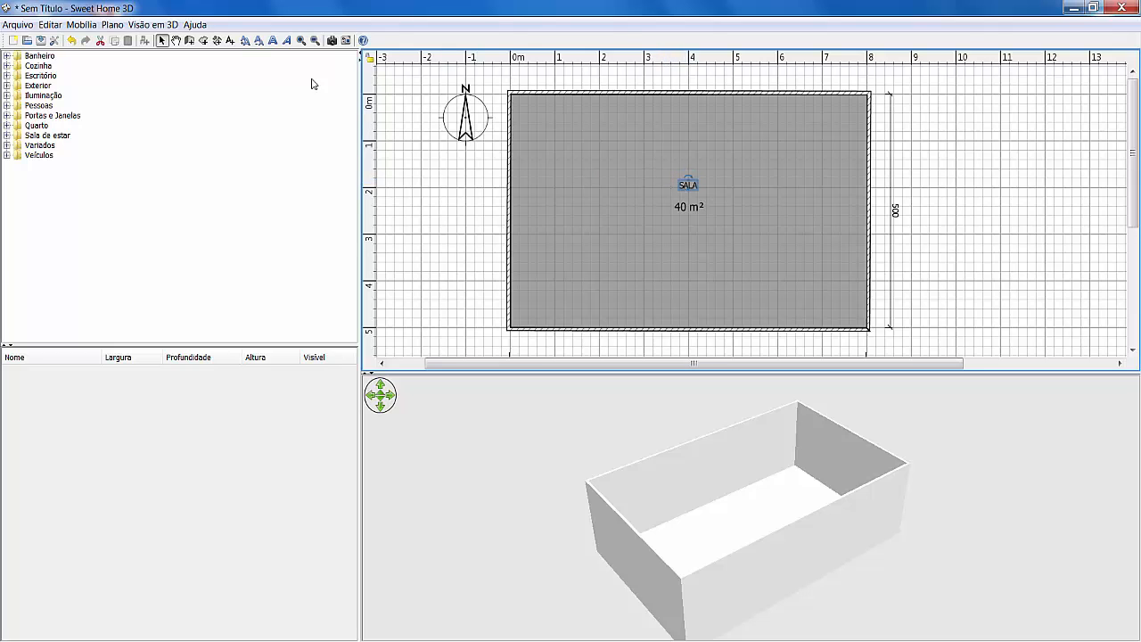
- Enlarge the SALA label to more than twice its size, and reduce it slightly
{"action": "left_click", "coordinate": [250, 47]}
{"action": "left_click", "coordinate": [250, 46]}
{"action": "left_click", "coordinate": [250, 46]}
{"action": "left_click", "coordinate": [250, 46]}
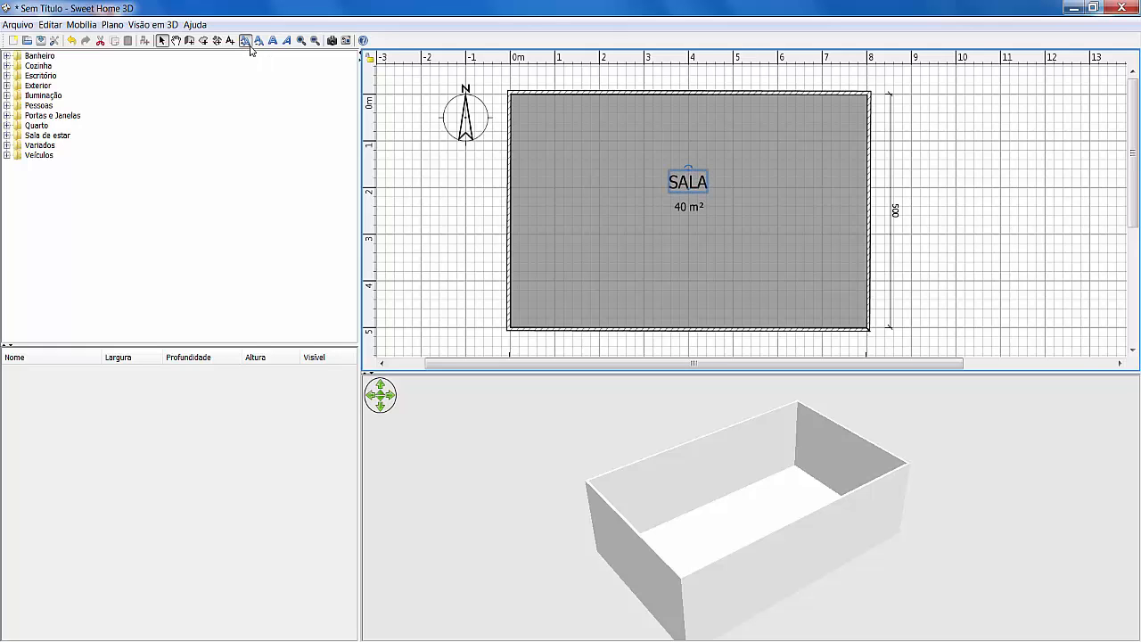
{"action": "left_click", "coordinate": [250, 47]}
{"action": "left_click", "coordinate": [249, 47]}
{"action": "left_click", "coordinate": [250, 46]}
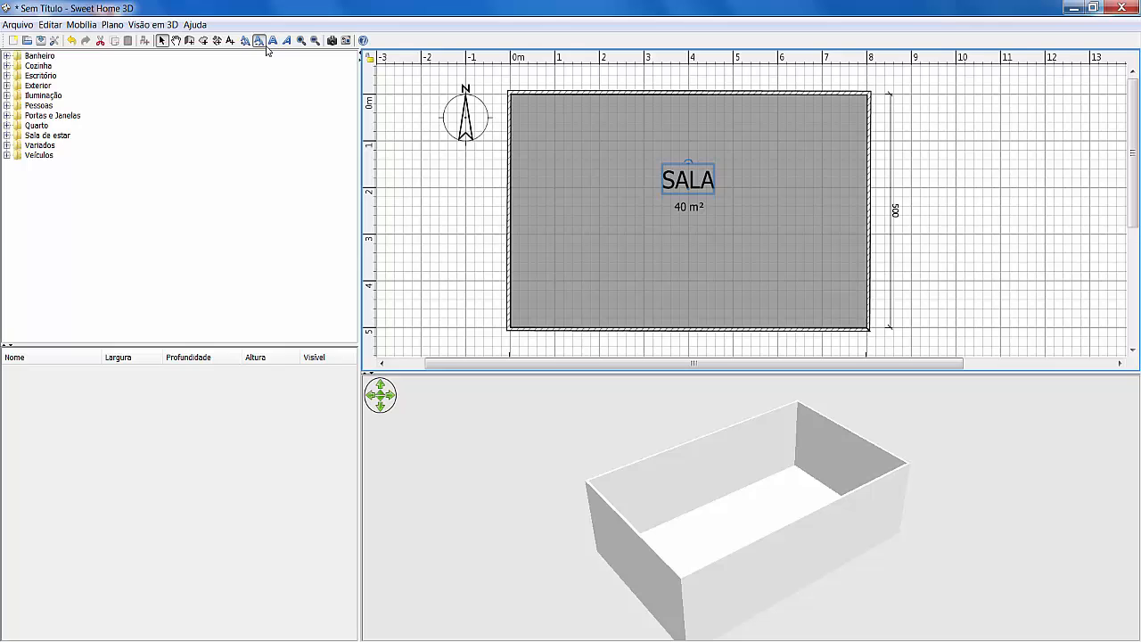
{"action": "left_click", "coordinate": [264, 43]}
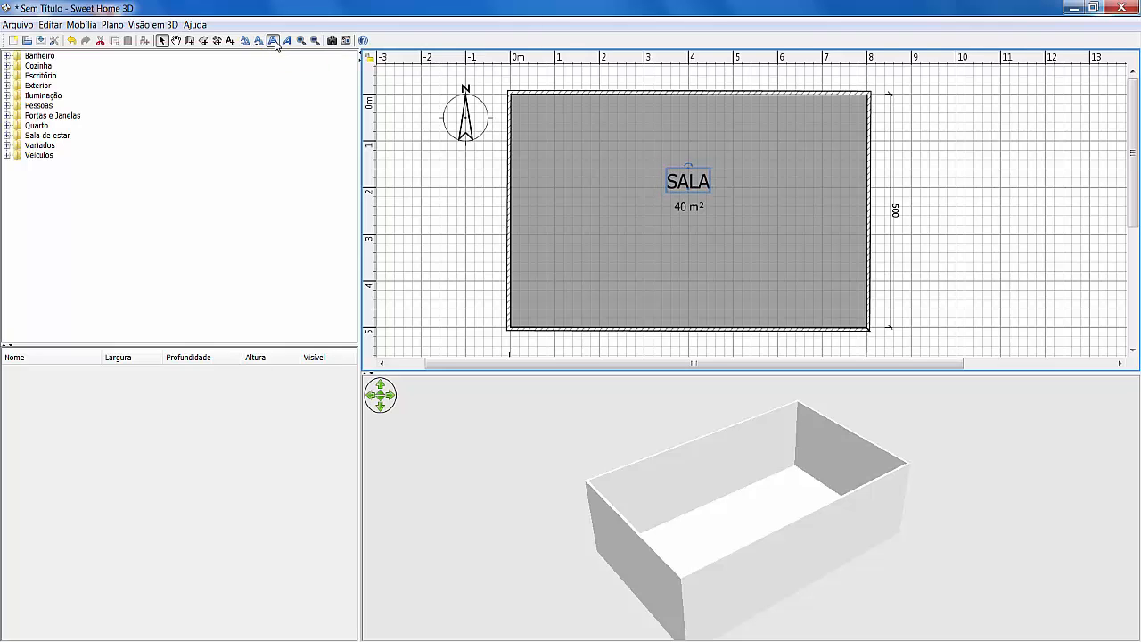
- Make the SALA label bold and try the italic style on it, leaving italic off and the text horizontal
{"action": "left_click", "coordinate": [274, 41]}
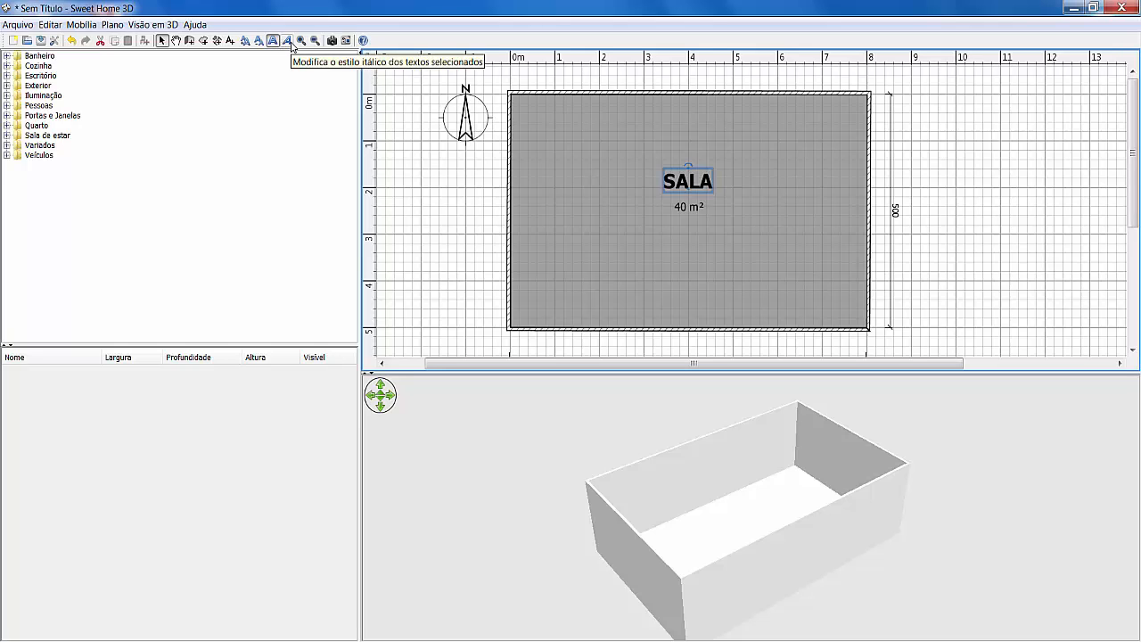
{"action": "left_click", "coordinate": [288, 41]}
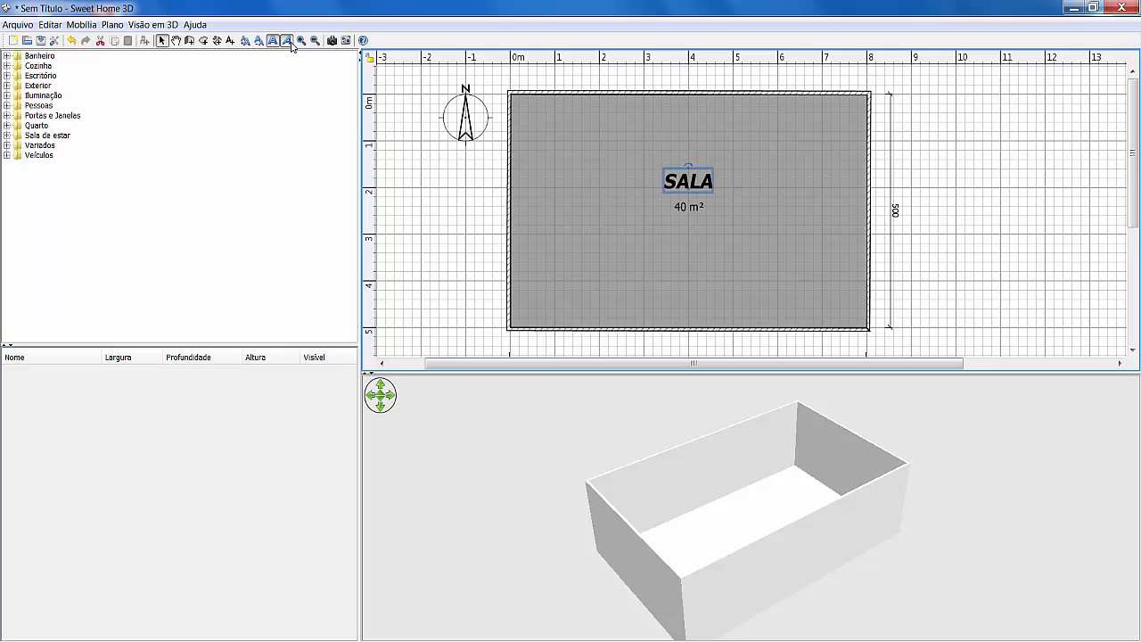
{"action": "left_click", "coordinate": [288, 41]}
{"action": "mouse_move", "coordinate": [689, 166]}
{"action": "left_mouse_down"}
{"action": "mouse_move", "coordinate": [680, 159]}
{"action": "mouse_move", "coordinate": [689, 164]}
{"action": "left_mouse_up"}
- Create a 400 × 131 pixel photo of the room with Visão 3D proportions and the fastest quality
{"action": "left_click", "coordinate": [331, 40]}
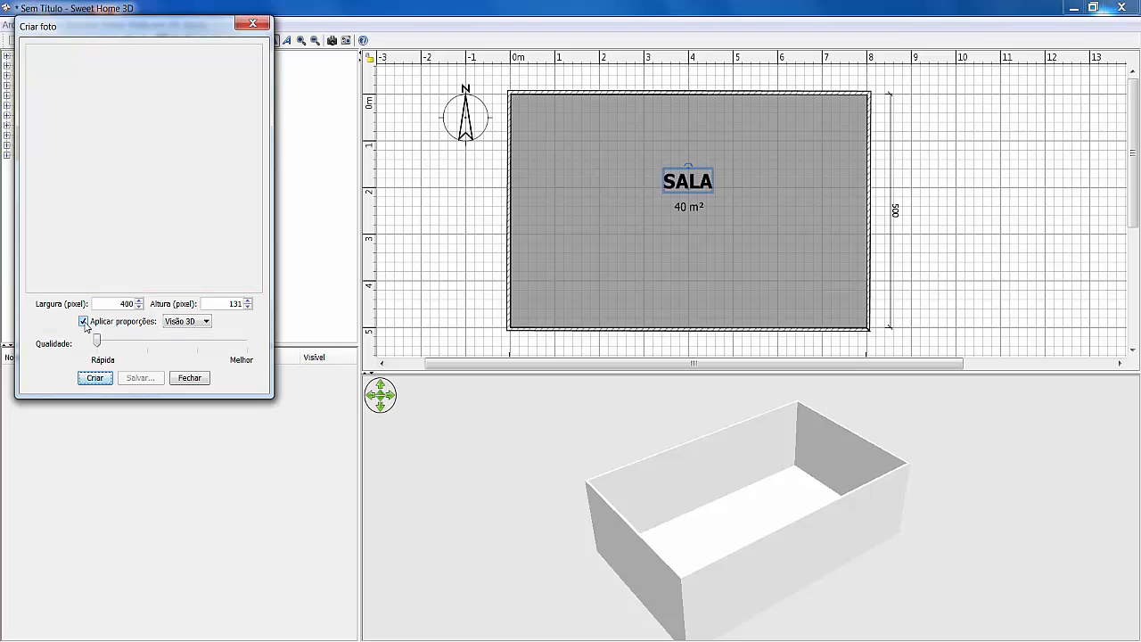
{"action": "left_click", "coordinate": [206, 322]}
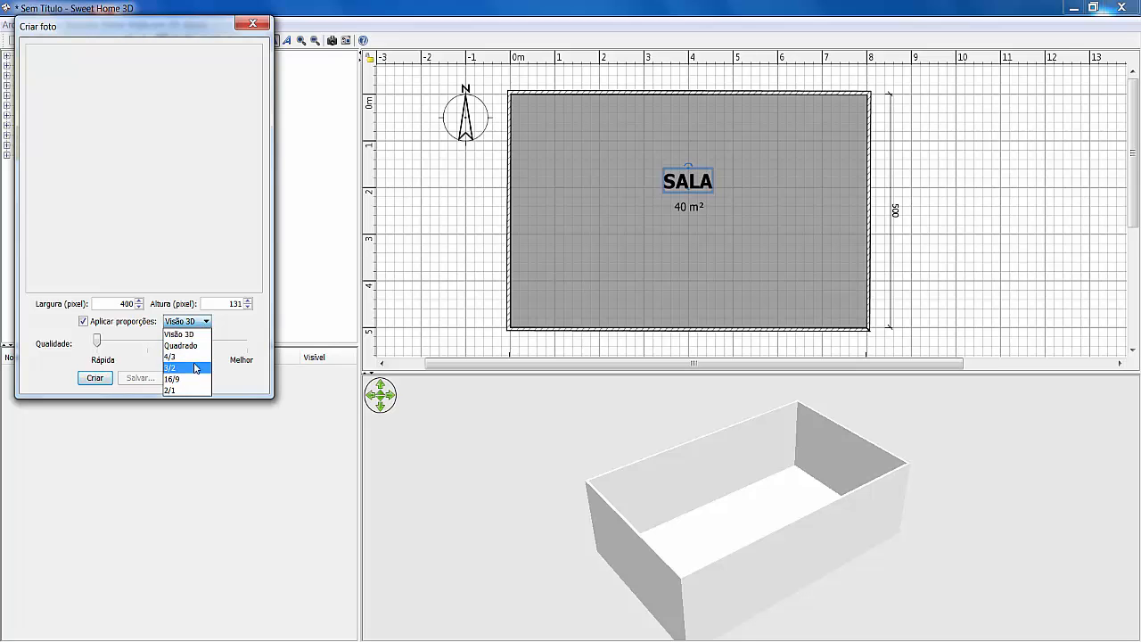
{"action": "left_click", "coordinate": [243, 328]}
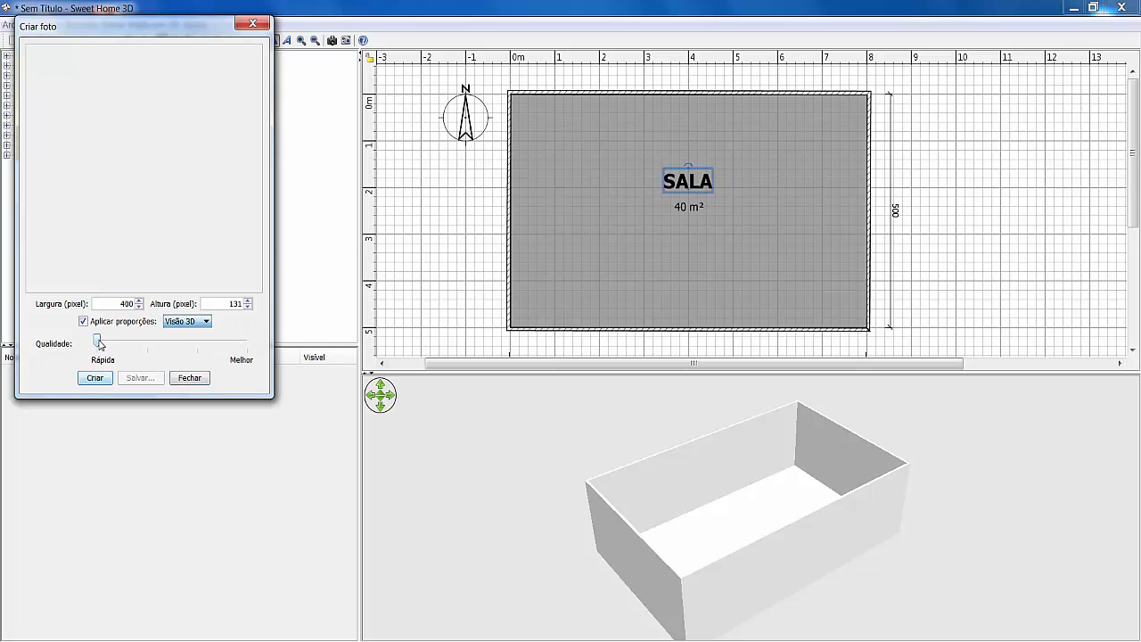
{"action": "mouse_move", "coordinate": [98, 343]}
{"action": "left_mouse_down"}
{"action": "mouse_move", "coordinate": [252, 352]}
{"action": "mouse_move", "coordinate": [94, 345]}
{"action": "left_mouse_up"}
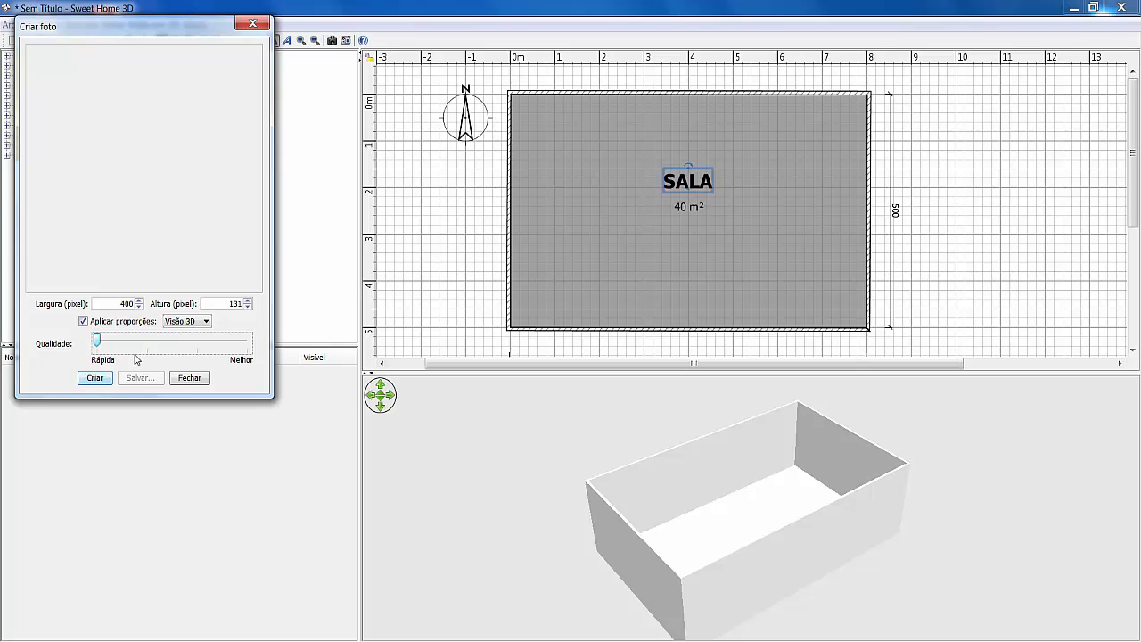
{"action": "left_click", "coordinate": [96, 382]}
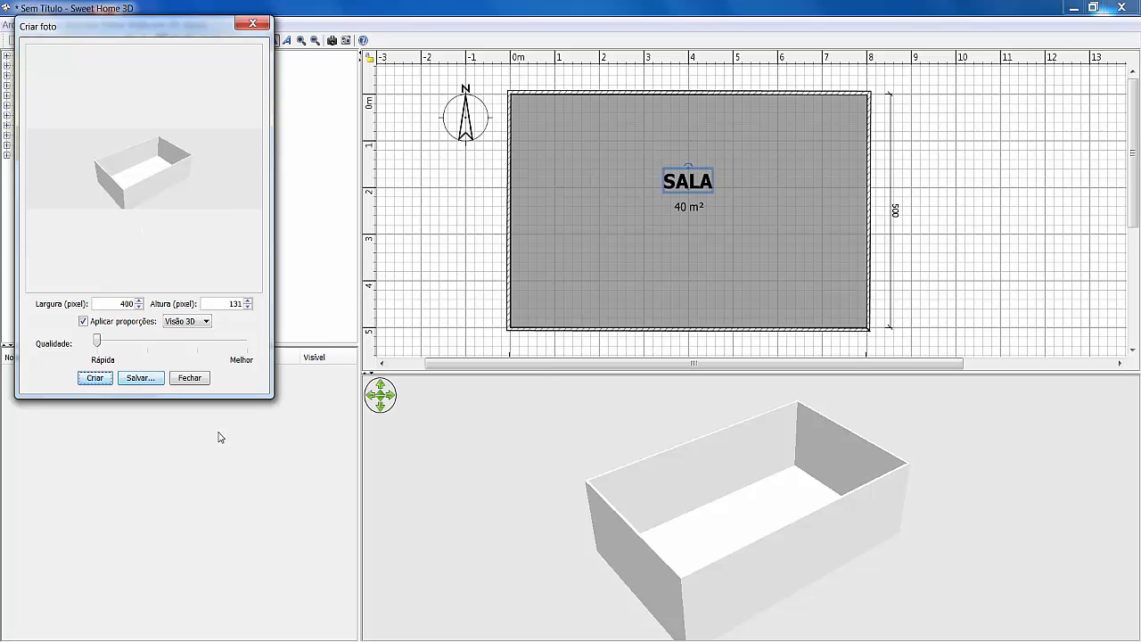
- Open the save options for the created photo, cancel saving and close the photo creation dialog
{"action": "left_click", "coordinate": [140, 378]}
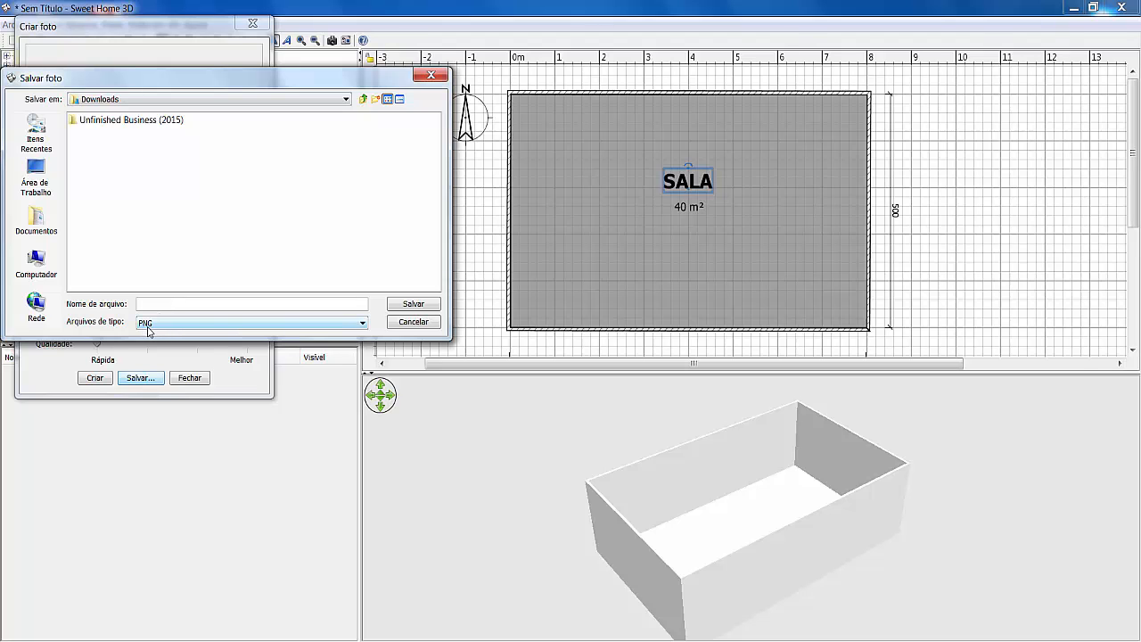
{"action": "left_click", "coordinate": [413, 321]}
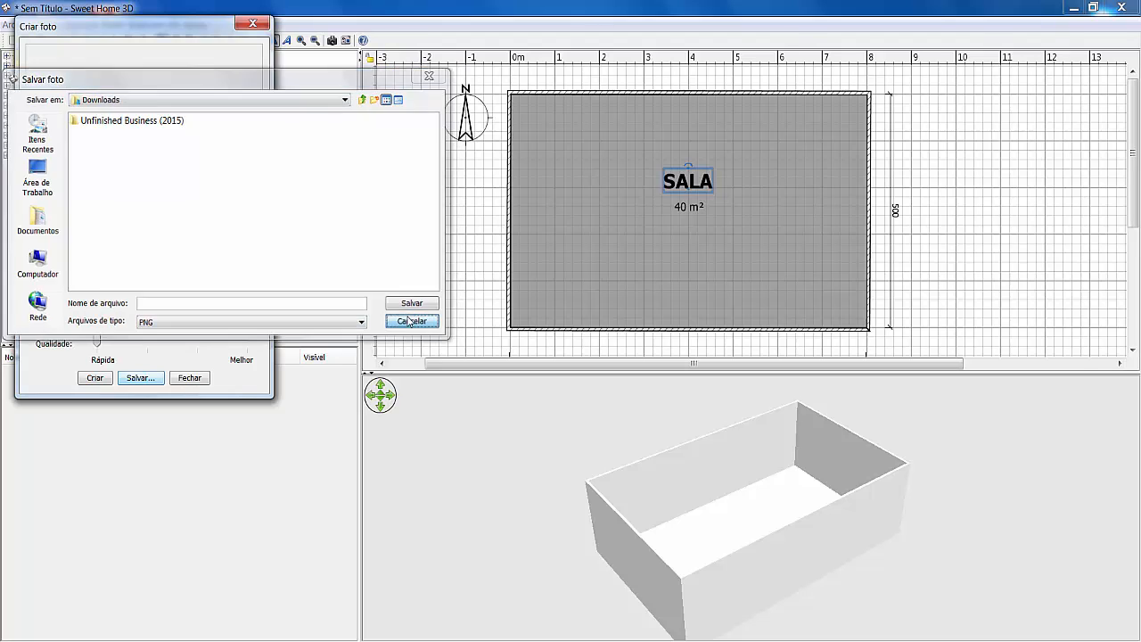
{"action": "left_click", "coordinate": [189, 377]}
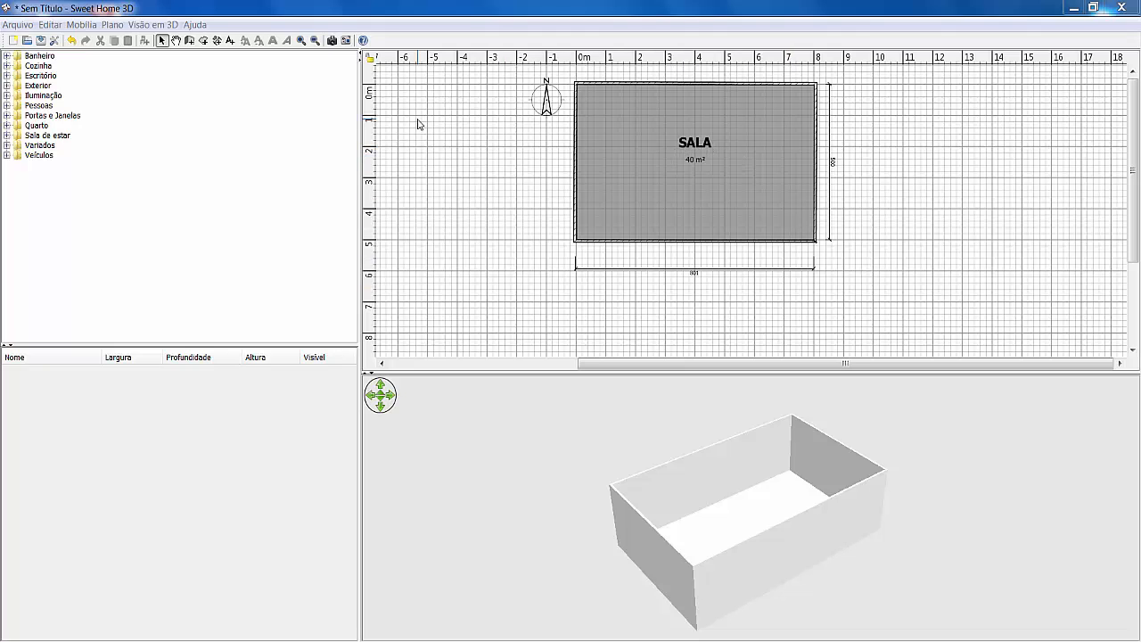
- Switch the 3D view to the virtual visit and move the visitor slightly northwest, level with the room's south wall
{"action": "left_click", "coordinate": [161, 27]}
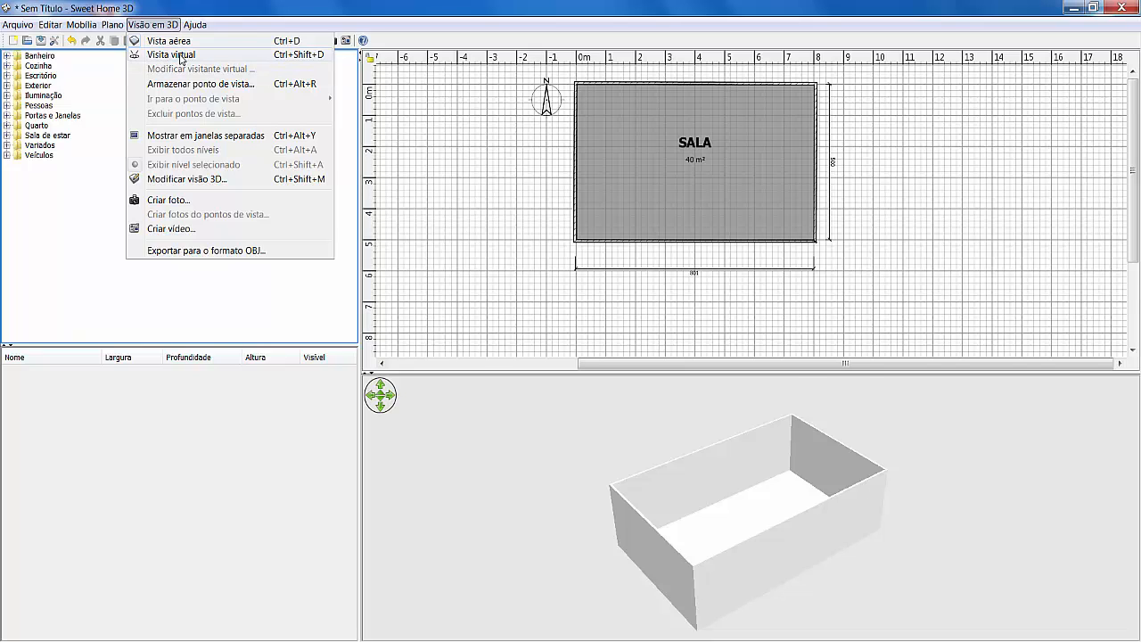
{"action": "left_click", "coordinate": [180, 55]}
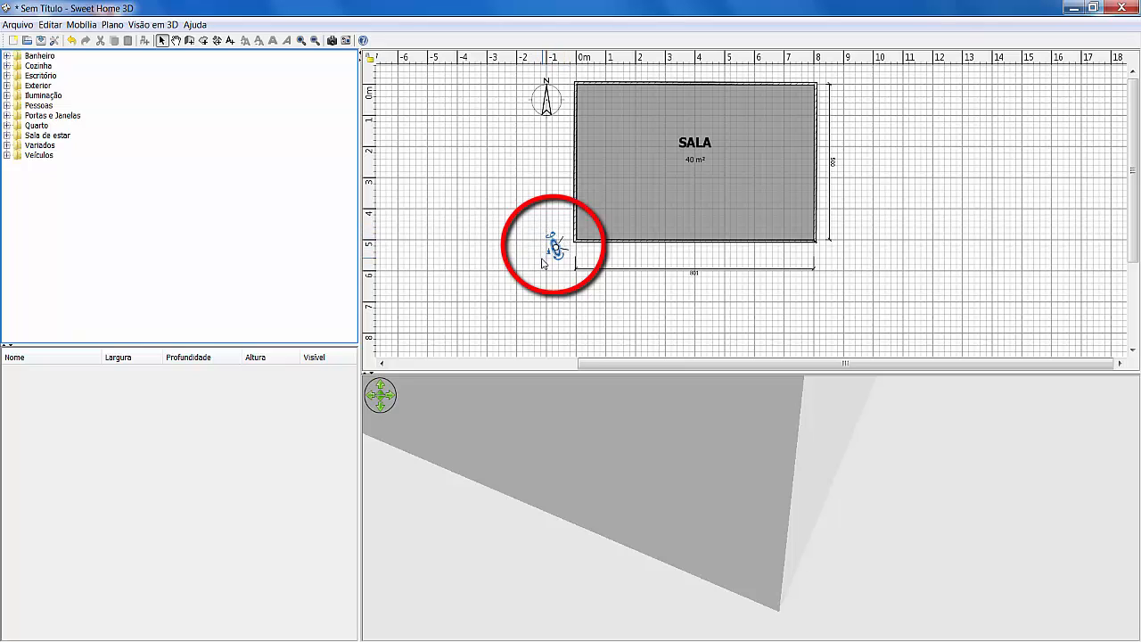
{"action": "left_click", "coordinate": [300, 40]}
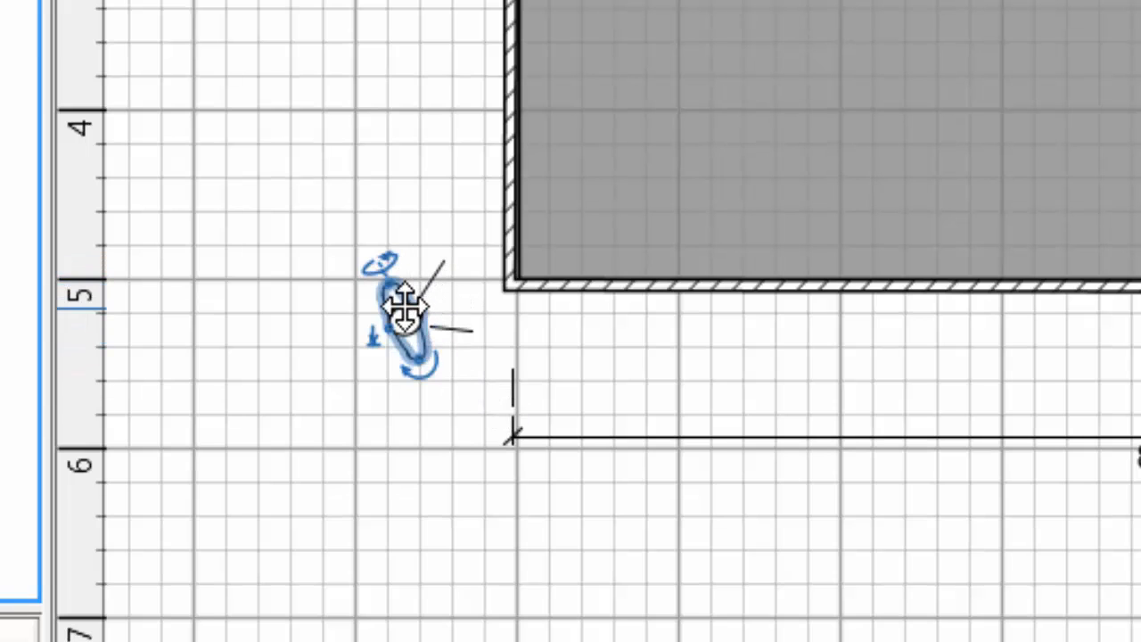
{"action": "mouse_move", "coordinate": [404, 317]}
{"action": "left_mouse_down"}
{"action": "mouse_move", "coordinate": [453, 339]}
{"action": "mouse_move", "coordinate": [368, 392]}
{"action": "mouse_move", "coordinate": [319, 461]}
{"action": "mouse_move", "coordinate": [391, 286]}
{"action": "left_mouse_up"}
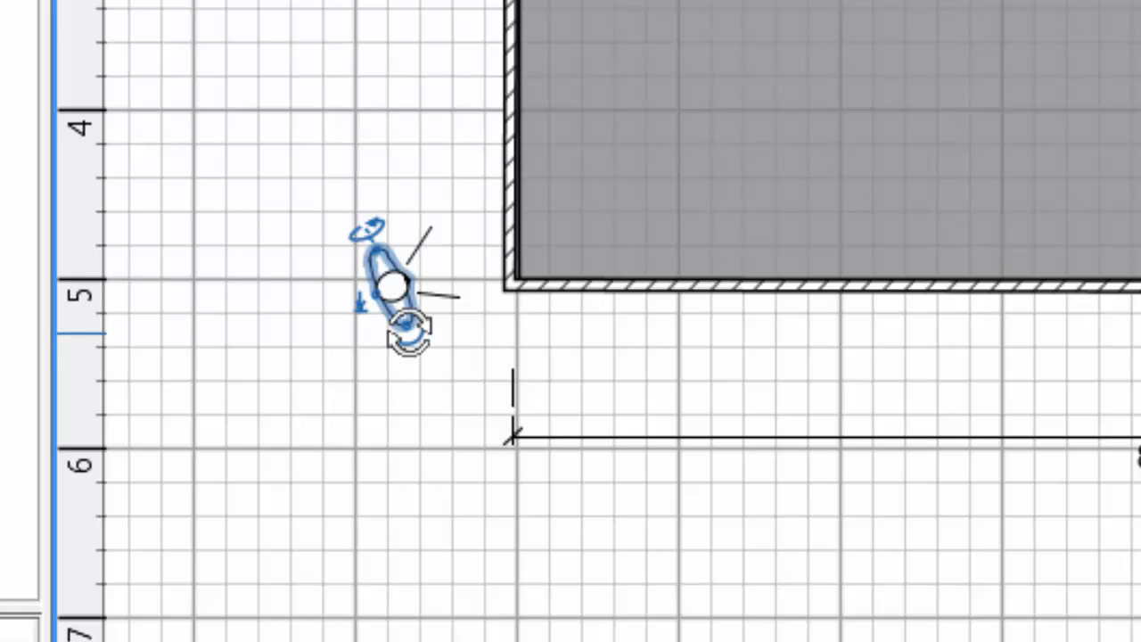
- Turn the virtual visitor slightly counterclockwise and adjust the tilt of its view
{"action": "mouse_move", "coordinate": [408, 334]}
{"action": "left_mouse_down"}
{"action": "mouse_move", "coordinate": [397, 337]}
{"action": "mouse_move", "coordinate": [412, 329]}
{"action": "left_mouse_up"}
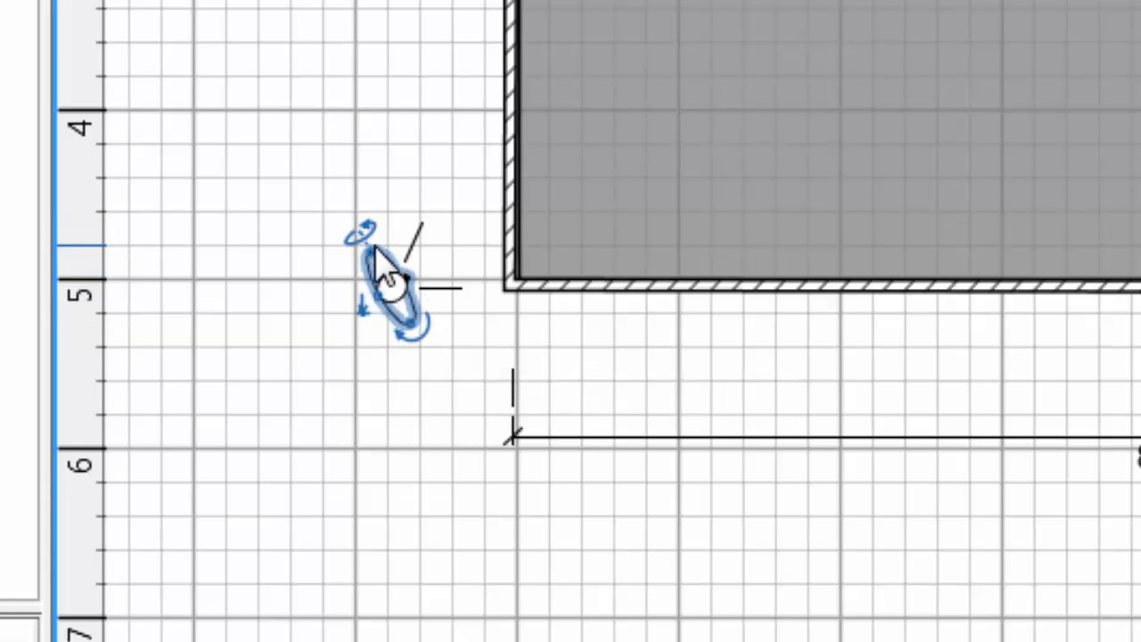
{"action": "left_click_drag", "start_coordinate": [375, 250], "coordinate": [333, 271]}
{"action": "left_click_drag", "start_coordinate": [318, 276], "coordinate": [312, 283]}
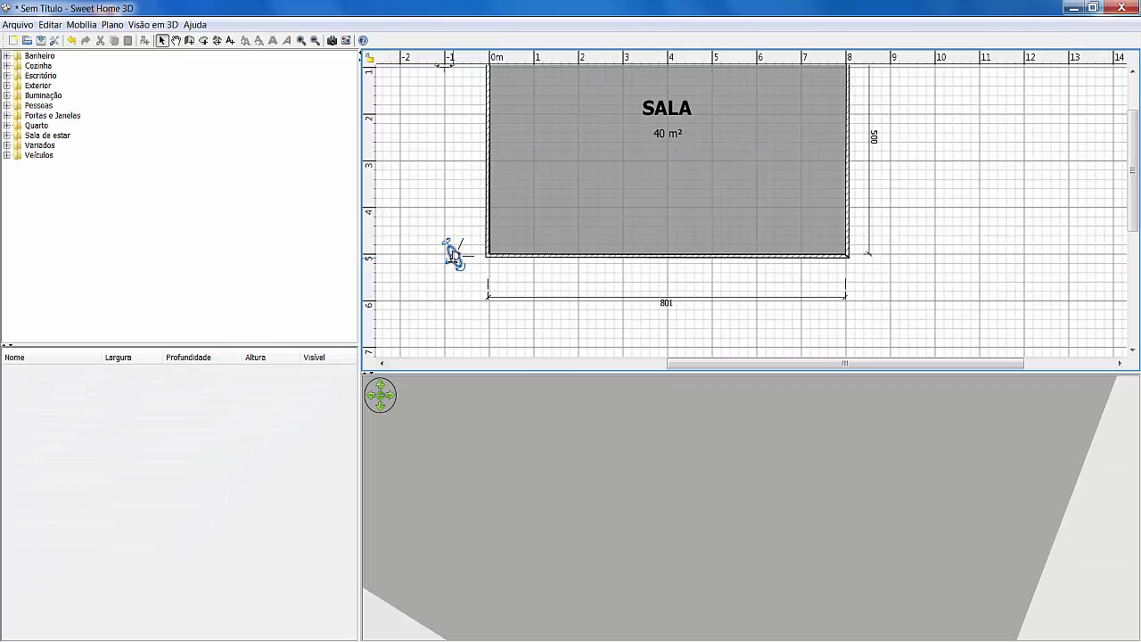
- Move the virtual visitor slightly southeast, to just outside the room's southwest corner
{"action": "mouse_move", "coordinate": [451, 257]}
{"action": "left_mouse_down"}
{"action": "mouse_move", "coordinate": [436, 285]}
{"action": "mouse_move", "coordinate": [454, 287]}
{"action": "mouse_move", "coordinate": [490, 253]}
{"action": "mouse_move", "coordinate": [462, 273]}
{"action": "mouse_move", "coordinate": [469, 252]}
{"action": "mouse_move", "coordinate": [460, 271]}
{"action": "left_mouse_up"}
{"action": "scroll", "coordinate": [527, 303], "scroll_direction": "down", "scroll_amount": 2}
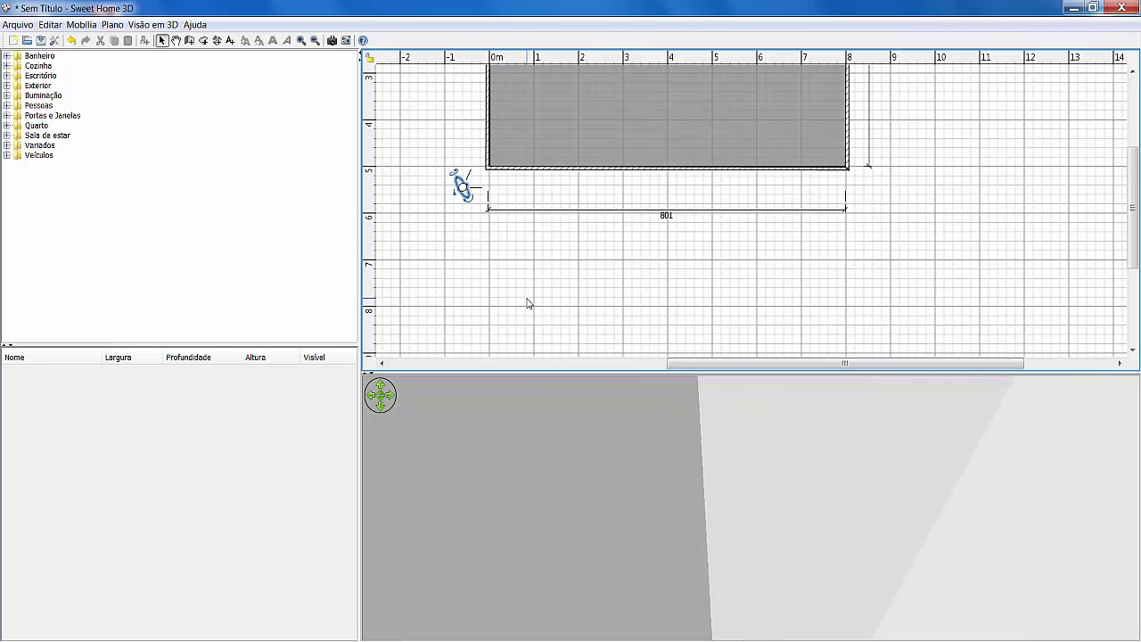
{"action": "scroll", "coordinate": [527, 303], "scroll_direction": "up", "scroll_amount": 2}
{"action": "scroll", "coordinate": [625, 314], "scroll_direction": "up", "scroll_amount": 2}
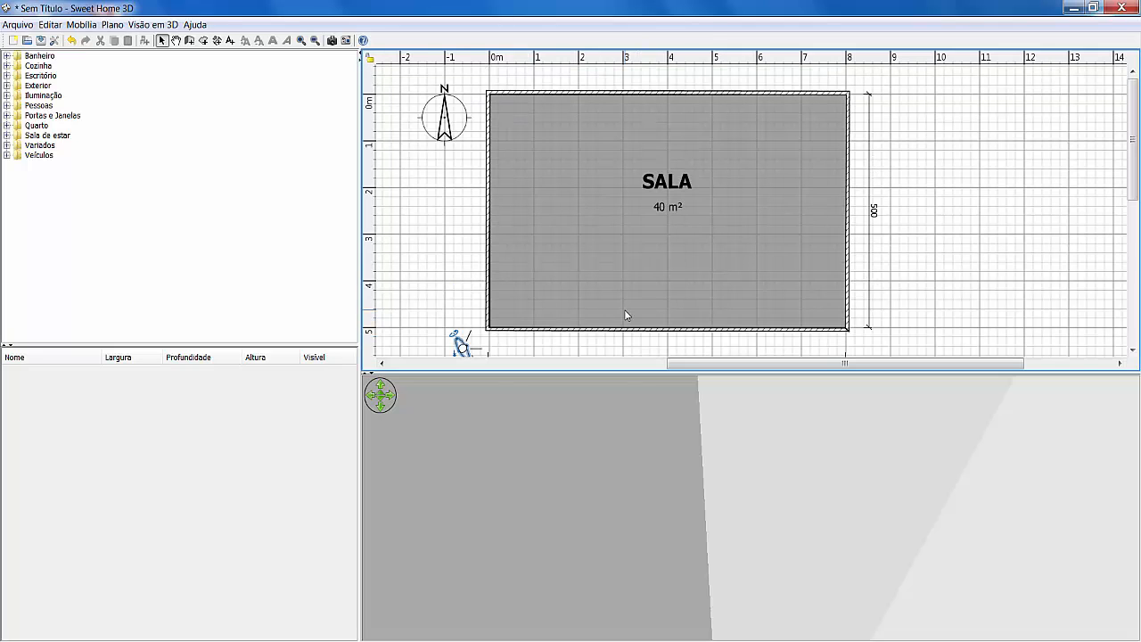
- Open the video creation dialog, look through its video format and quality options, and close it without creating a video
{"action": "left_click", "coordinate": [345, 40]}
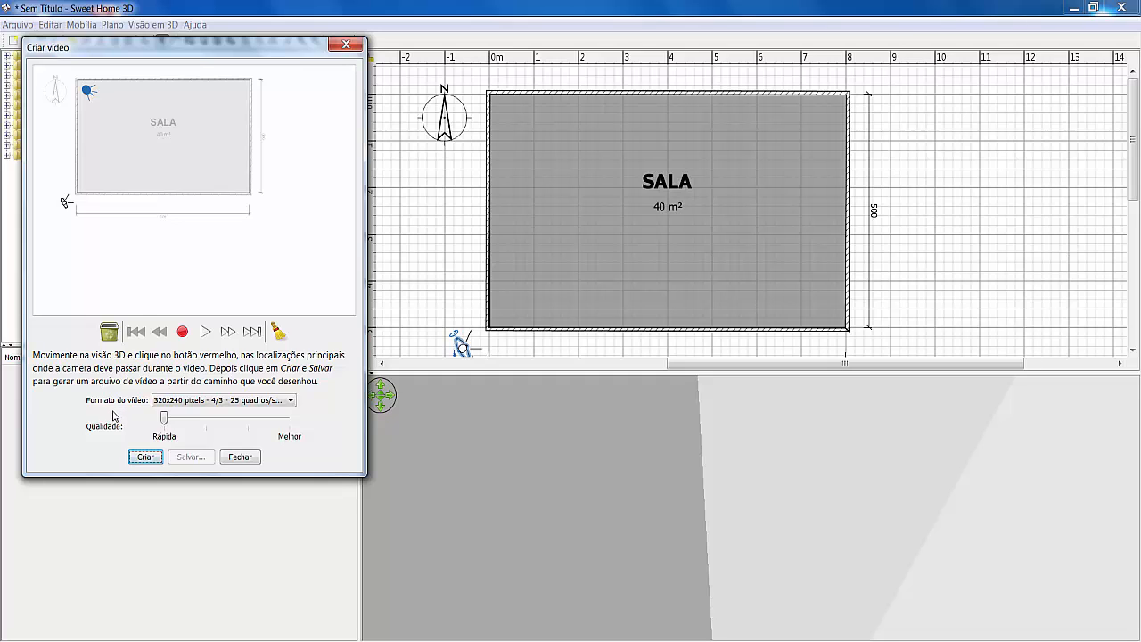
{"action": "left_click", "coordinate": [292, 402]}
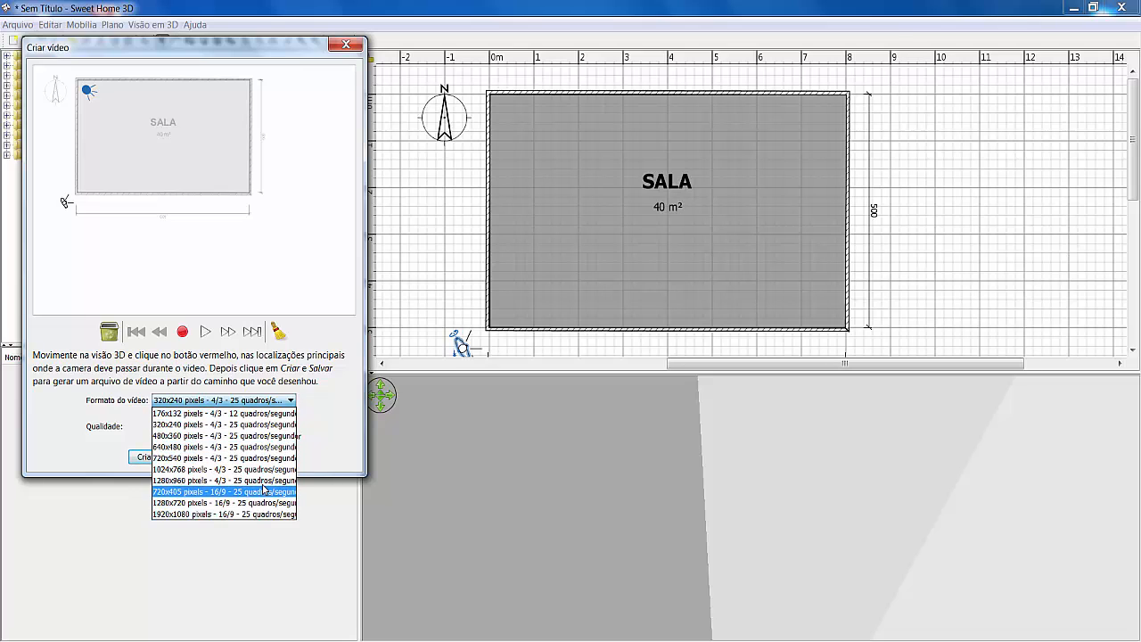
{"action": "left_click", "coordinate": [336, 402]}
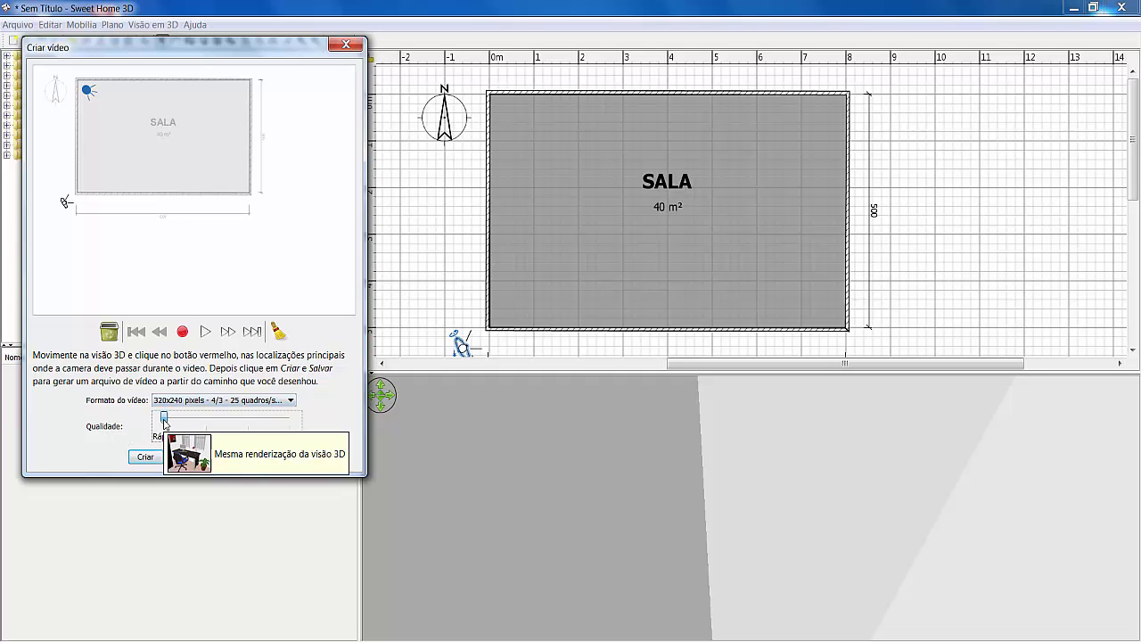
{"action": "mouse_move", "coordinate": [164, 420]}
{"action": "left_mouse_down"}
{"action": "mouse_move", "coordinate": [260, 420]}
{"action": "mouse_move", "coordinate": [164, 419]}
{"action": "left_mouse_up"}
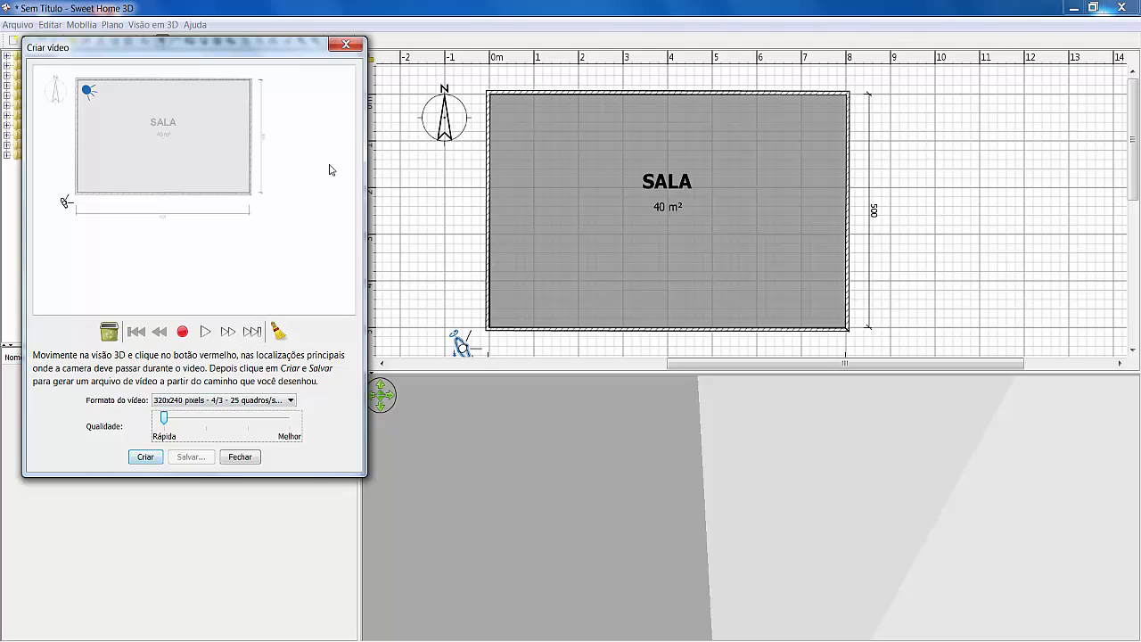
{"action": "left_click", "coordinate": [345, 43]}
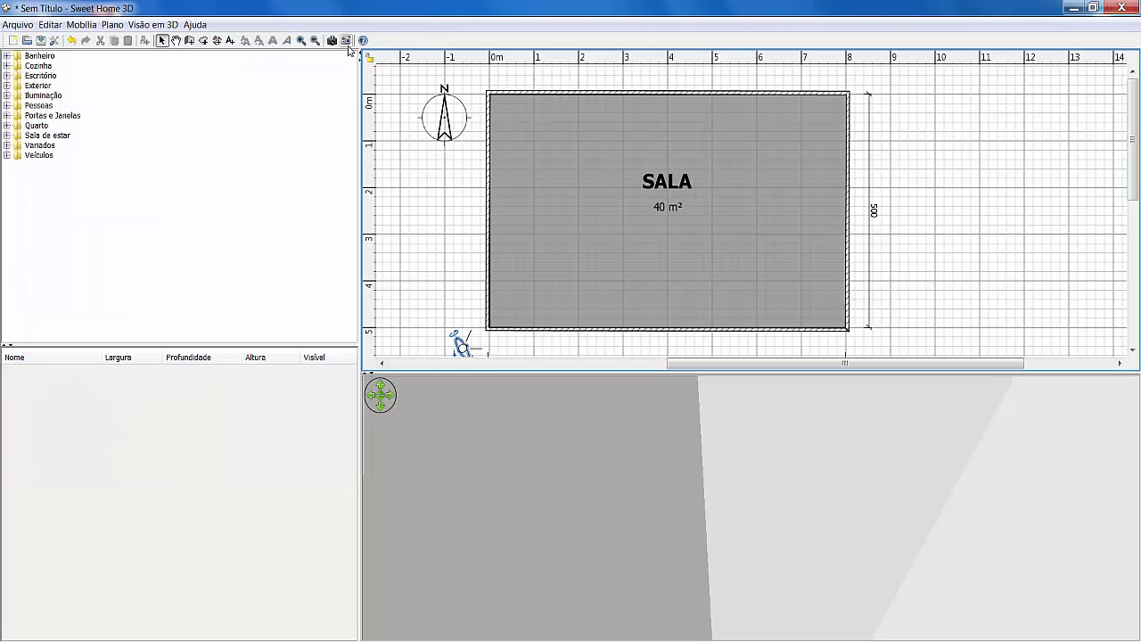
- Switch the 3D view back to the aerial view and zoom out the plan to show the whole room with both dimension lines
{"action": "left_click", "coordinate": [155, 25]}
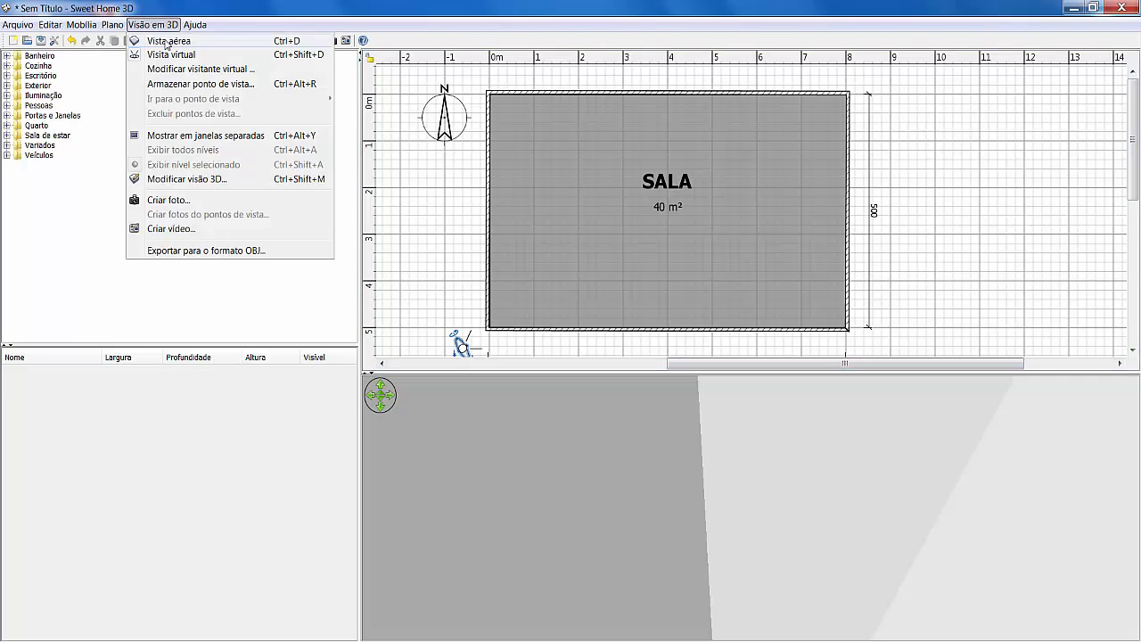
{"action": "left_click", "coordinate": [164, 41]}
{"action": "mouse_move", "coordinate": [778, 368]}
{"action": "left_mouse_down"}
{"action": "mouse_move", "coordinate": [815, 369]}
{"action": "mouse_move", "coordinate": [791, 370]}
{"action": "left_mouse_up"}
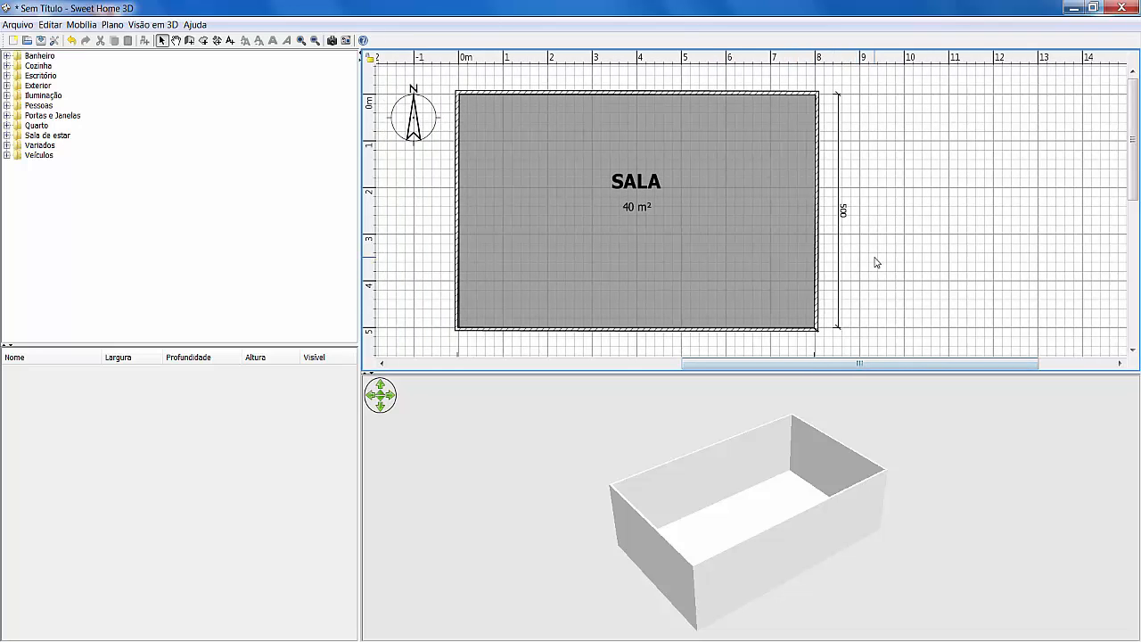
{"action": "scroll", "coordinate": [876, 261], "scroll_direction": "down", "scroll_amount": 3}
{"action": "scroll", "coordinate": [875, 261], "scroll_direction": "up", "scroll_amount": 3}
{"action": "left_click", "coordinate": [315, 40]}
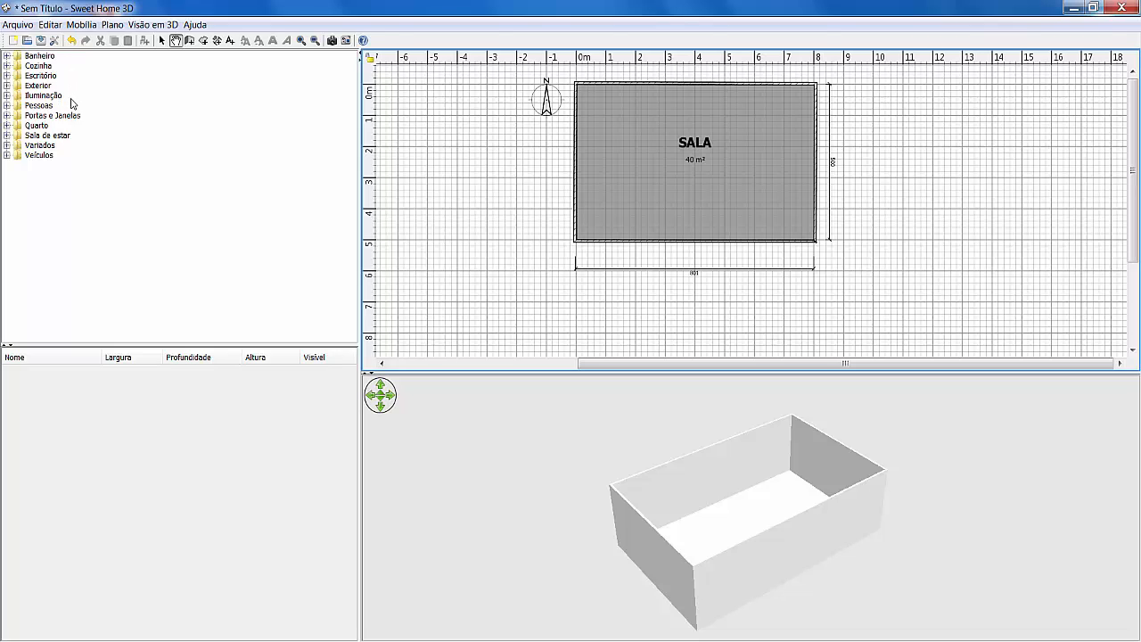
- View the catalog's furniture import option without running it, and expand the Portas e Janelas category to preview its door and window models
{"action": "right_click", "coordinate": [131, 101]}
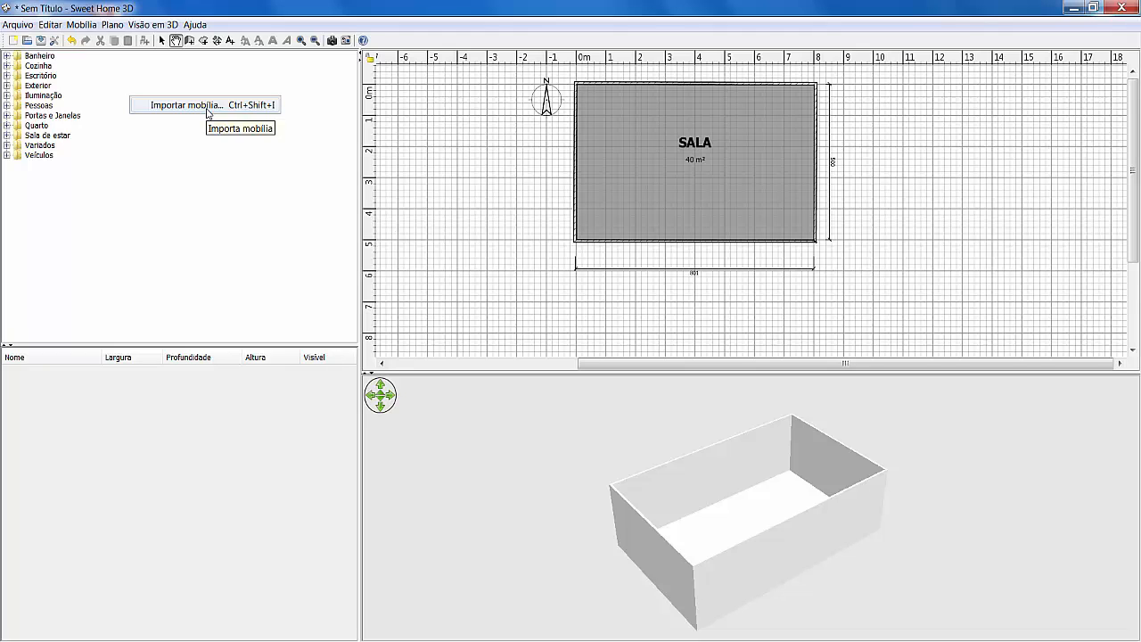
{"action": "left_click", "coordinate": [111, 77]}
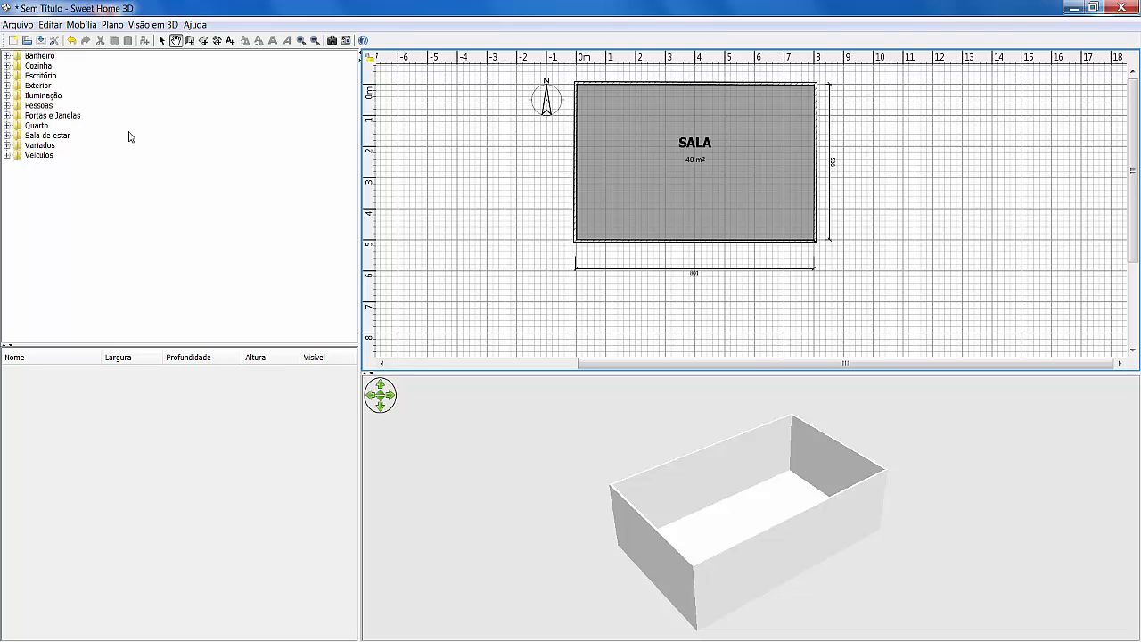
{"action": "left_click", "coordinate": [6, 116]}
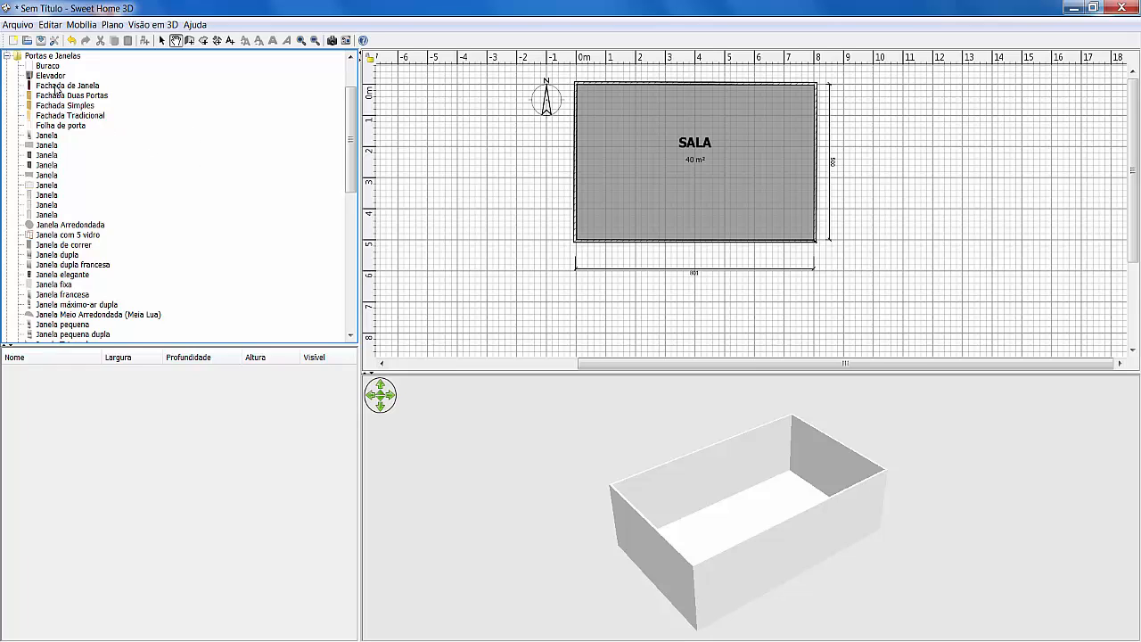
{"action": "mouse_move", "coordinate": [58, 90]}
{"action": "mouse_move", "coordinate": [83, 101]}
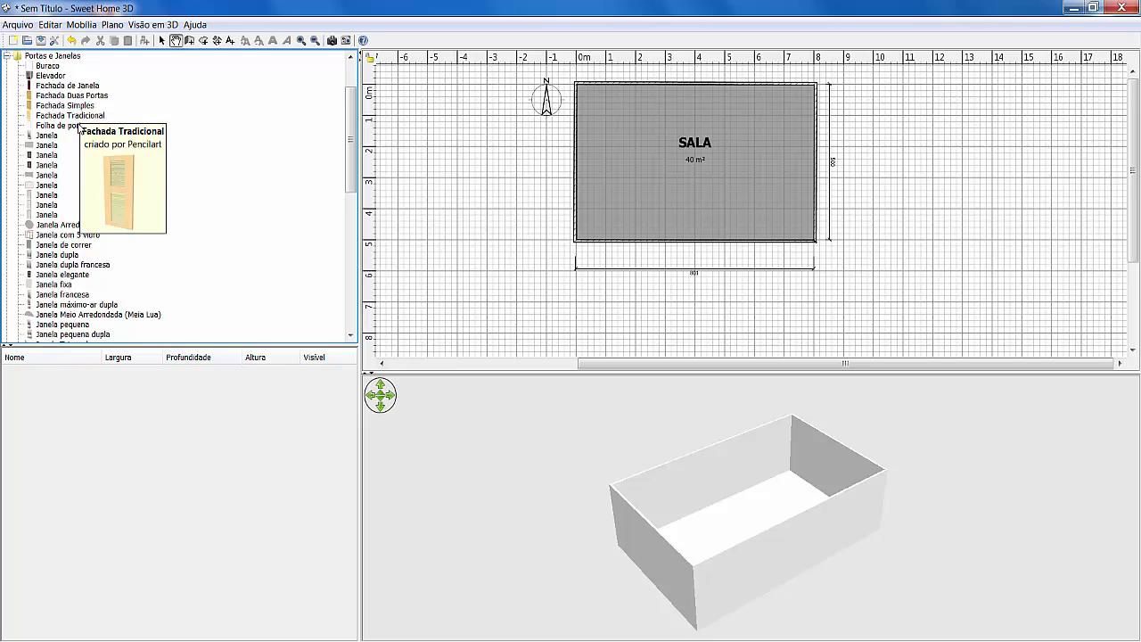
{"action": "mouse_move", "coordinate": [80, 126]}
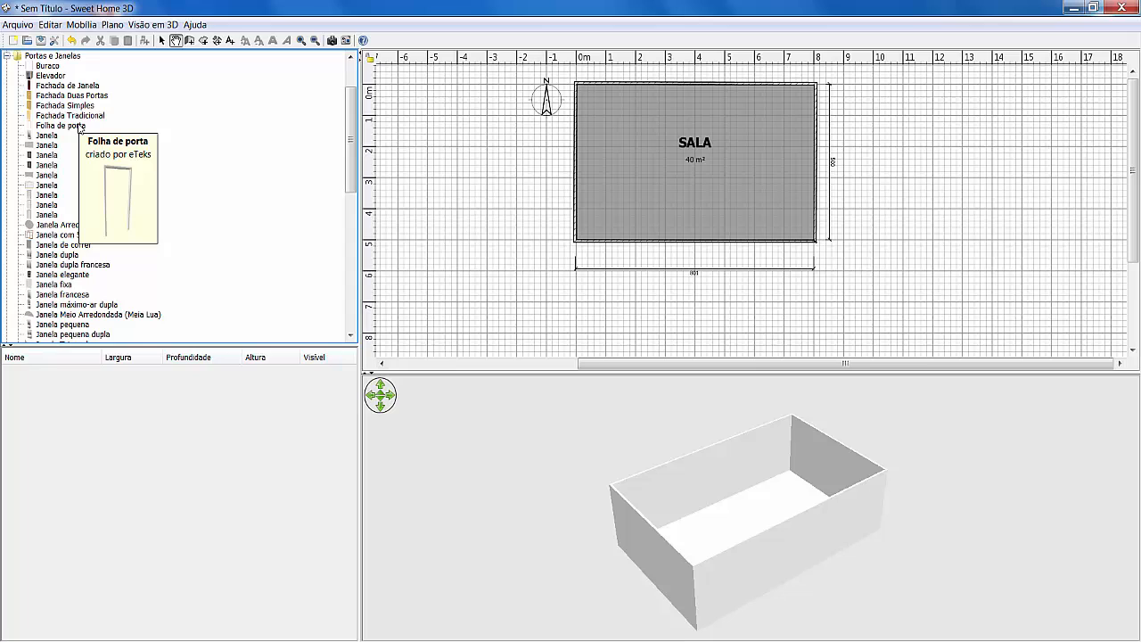
{"action": "mouse_move", "coordinate": [55, 142]}
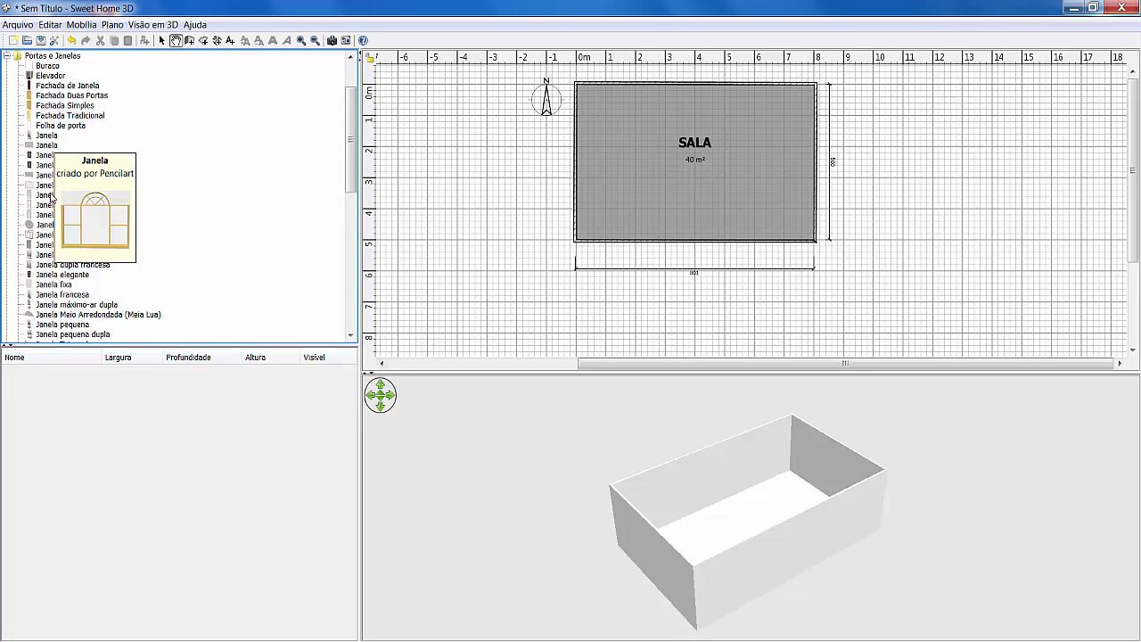
{"action": "mouse_move", "coordinate": [48, 207]}
{"action": "mouse_move", "coordinate": [48, 237]}
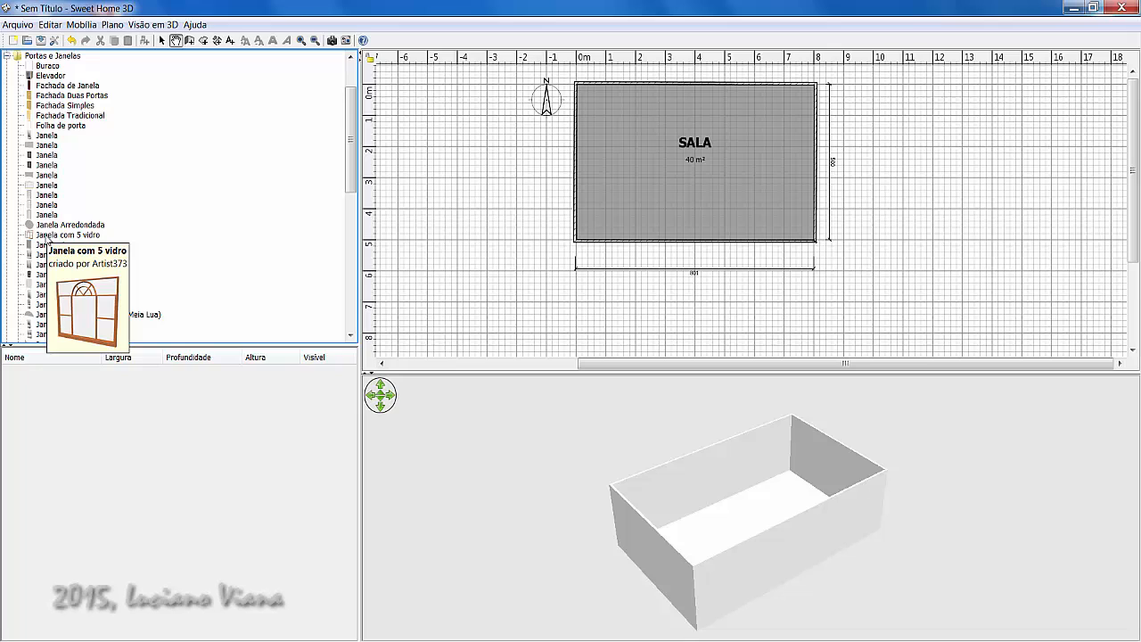